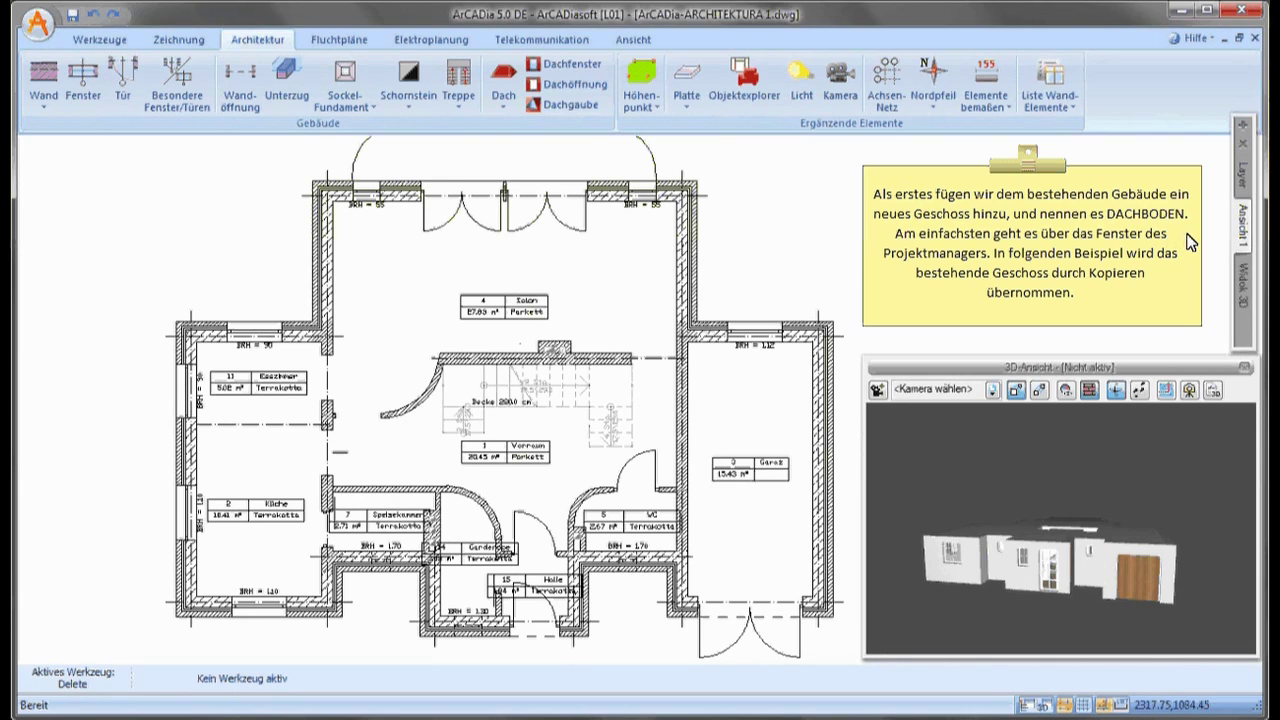
Add a new storey above 0. Erdgeschoss from the Projektmanager.
click(1246, 238)
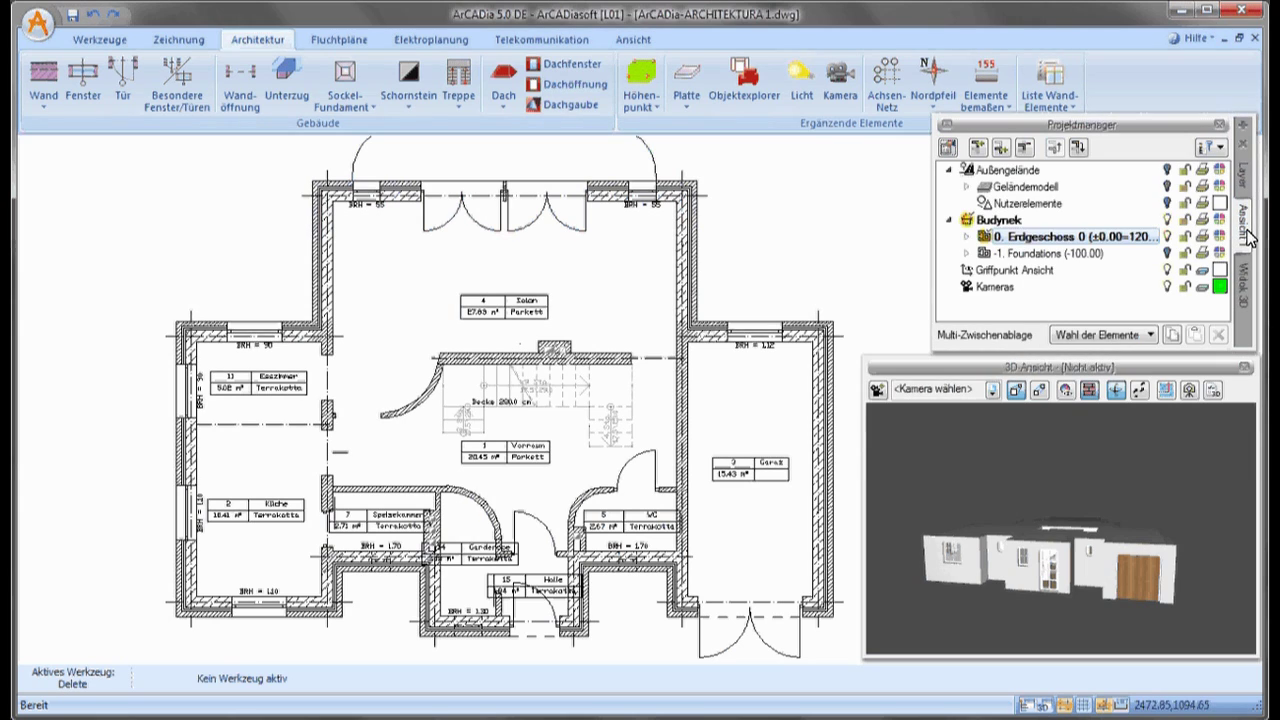
right_click(1019, 246)
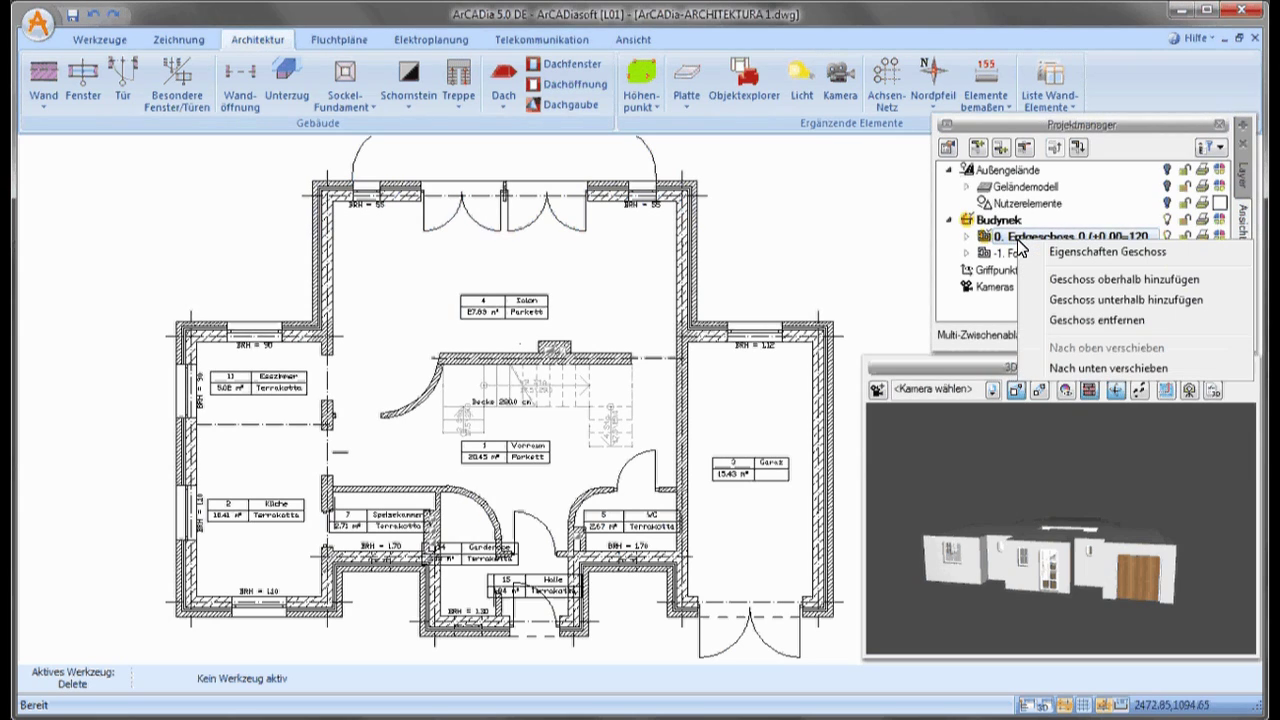
click(1052, 281)
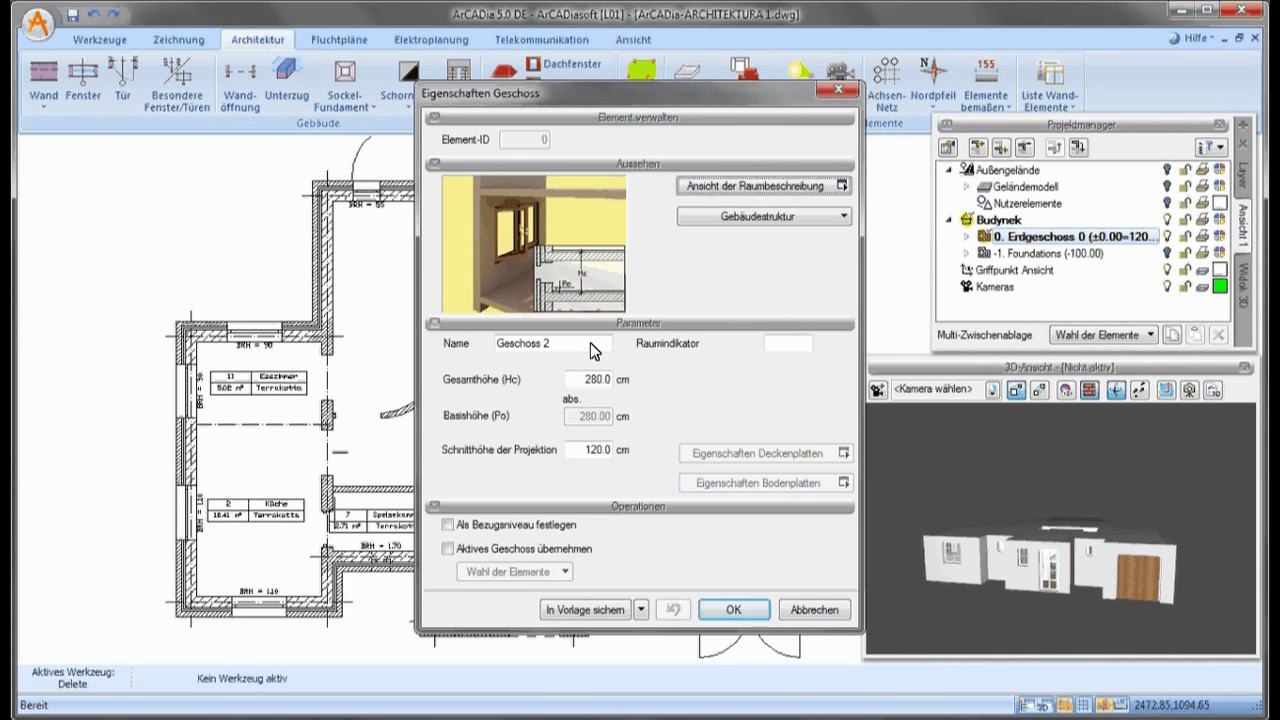
Name the storey Dachboden with a 100 cm cut height, copying the active storey.
drag(591, 344, 450, 343)
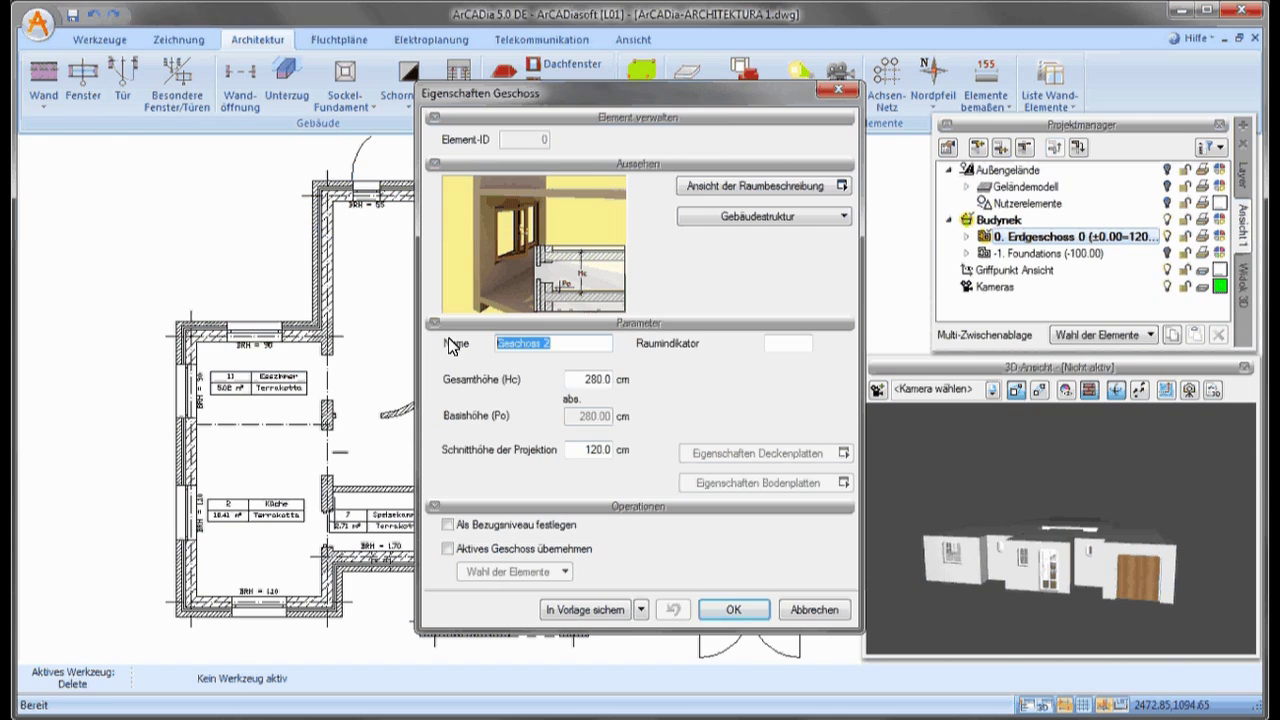
text(Dachboden)
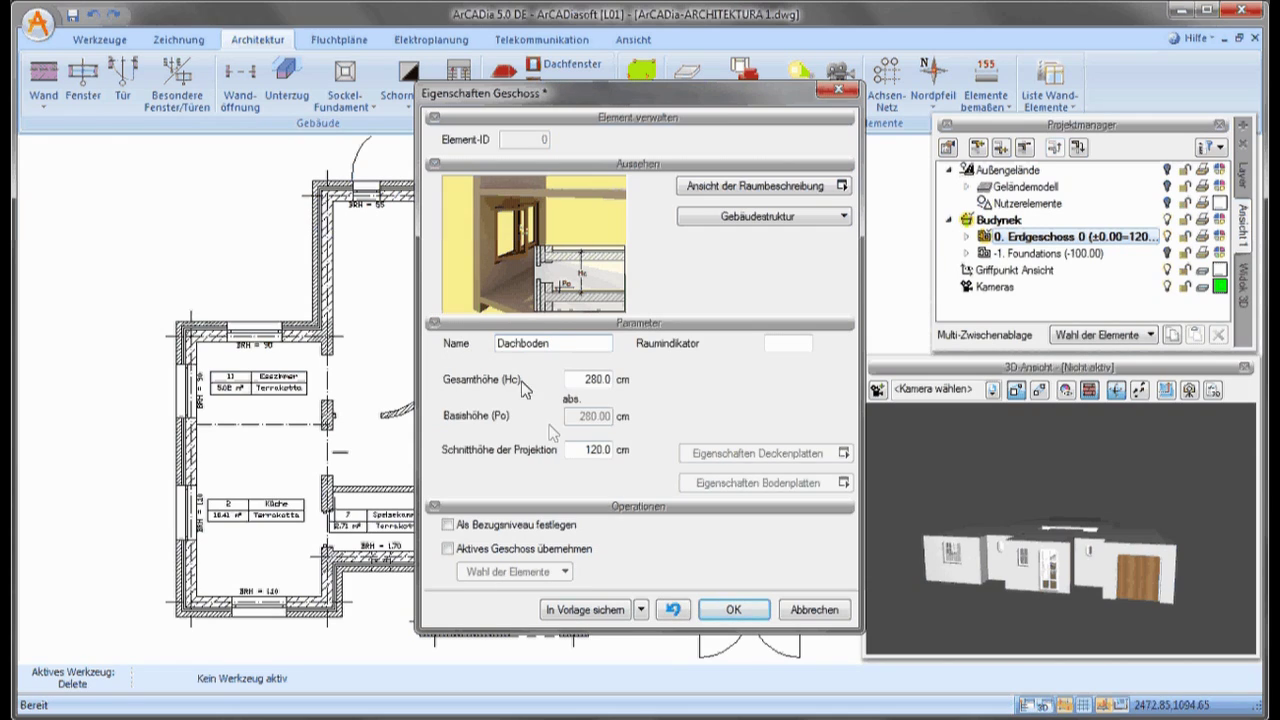
double_click(592, 450)
text(100)
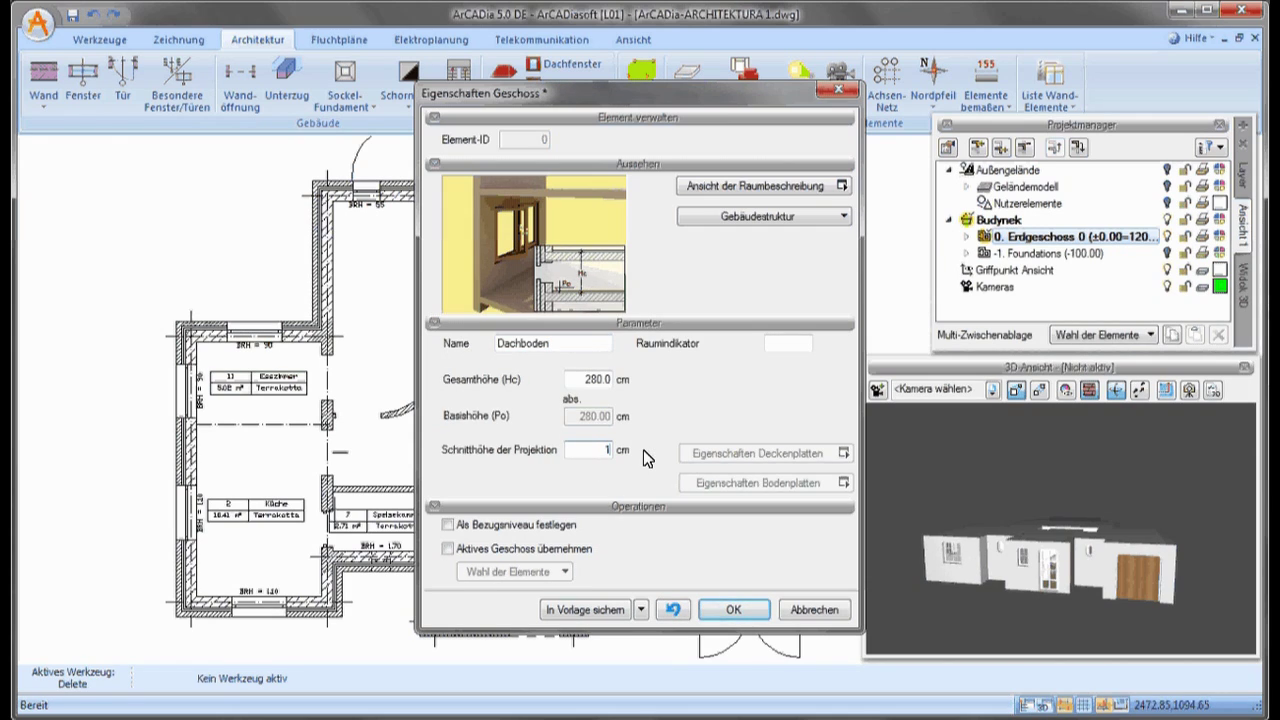
click(510, 552)
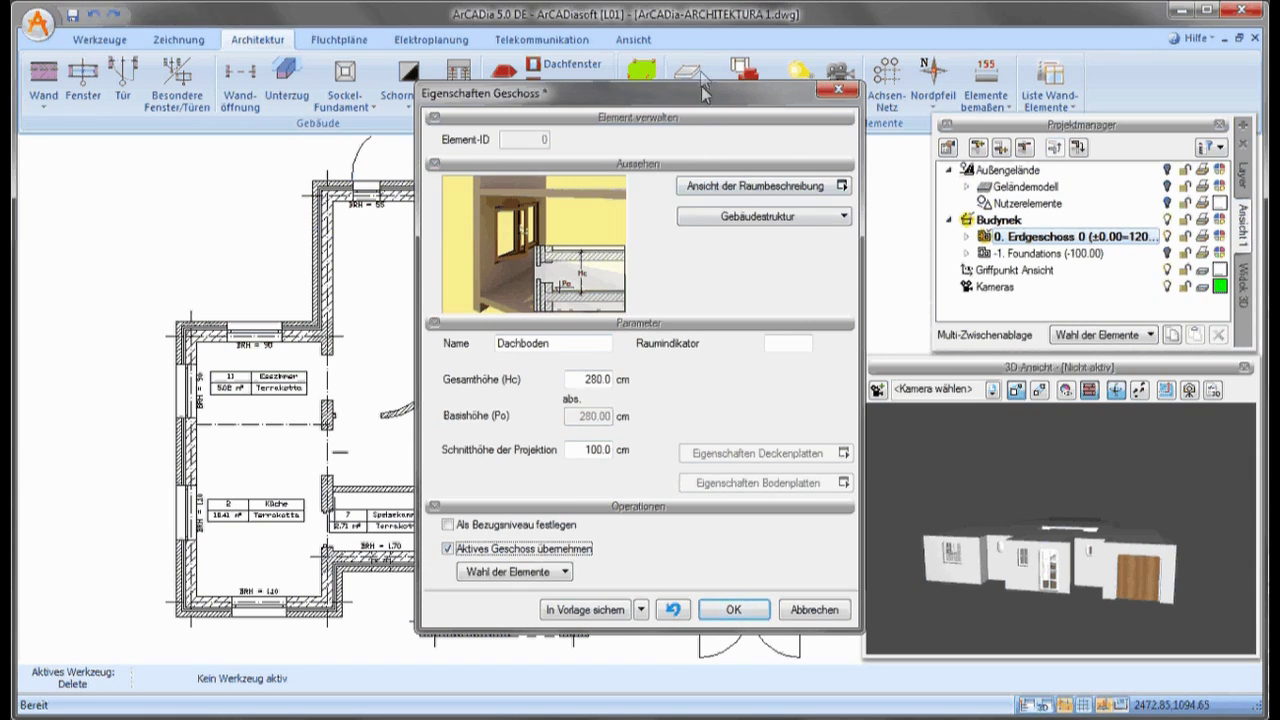
drag(707, 92, 703, 36)
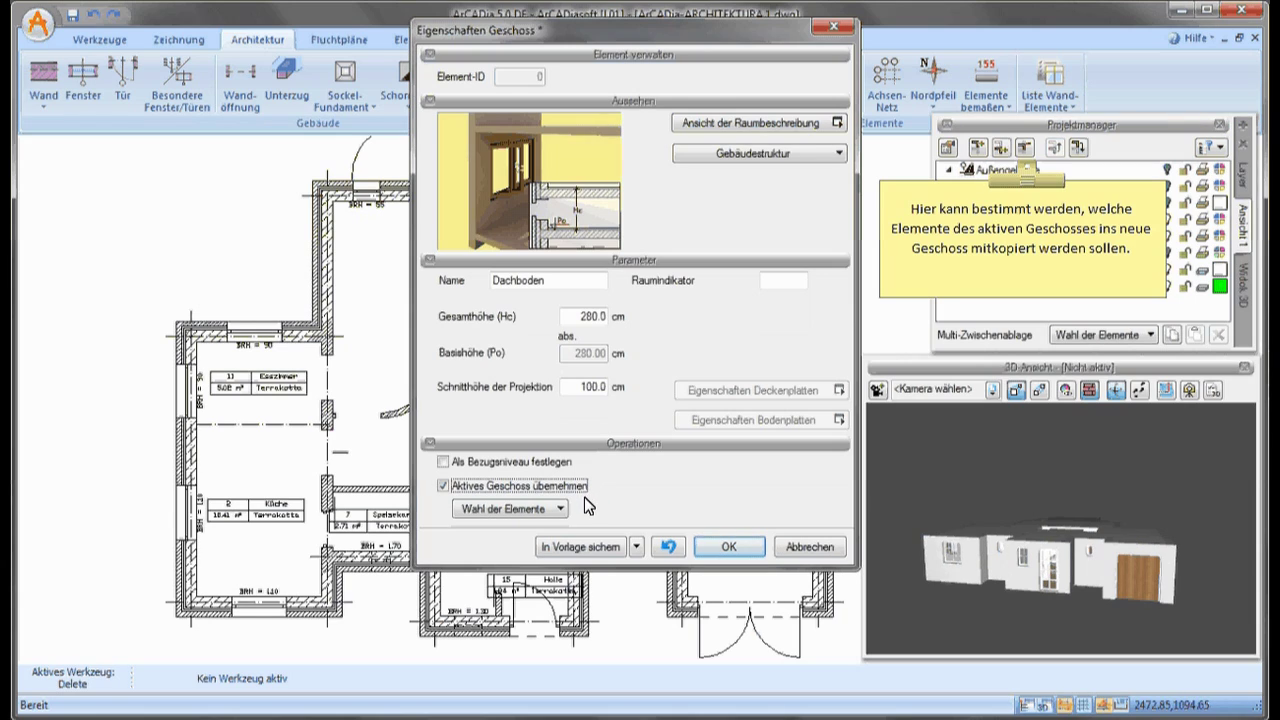
Copy only walls, ceilings and chimneys into the new storey and confirm it.
click(558, 510)
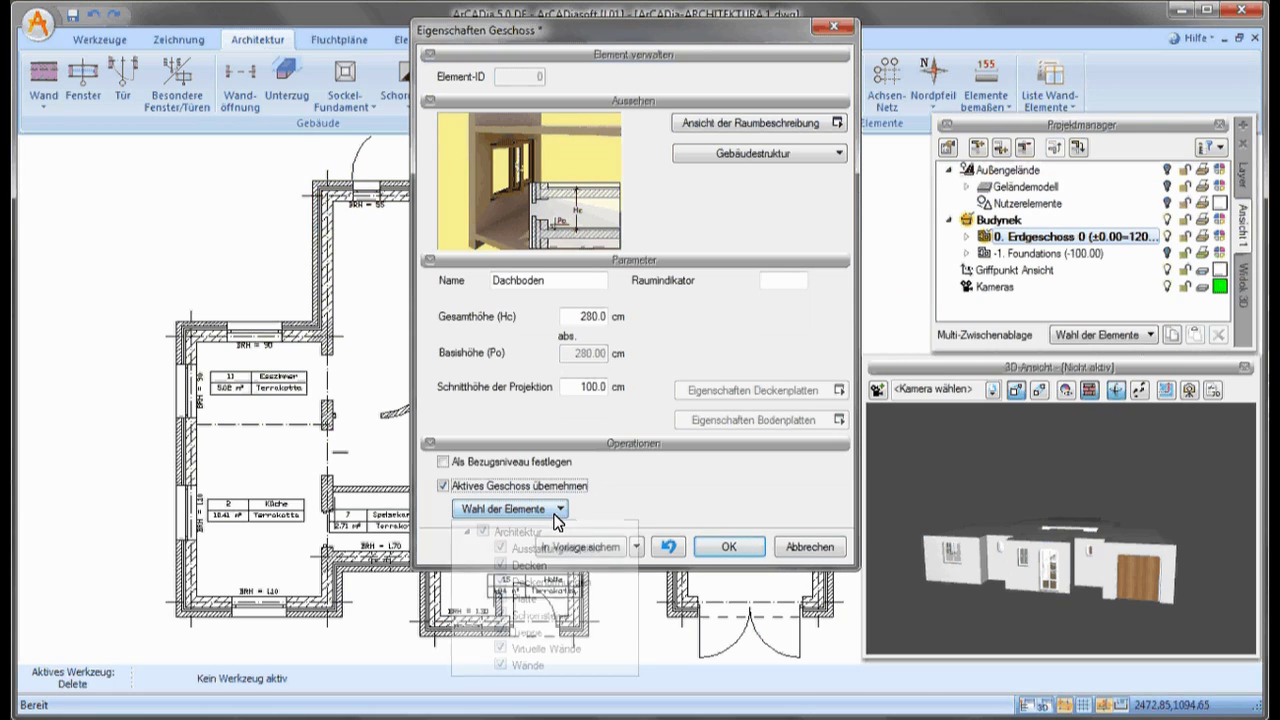
click(483, 531)
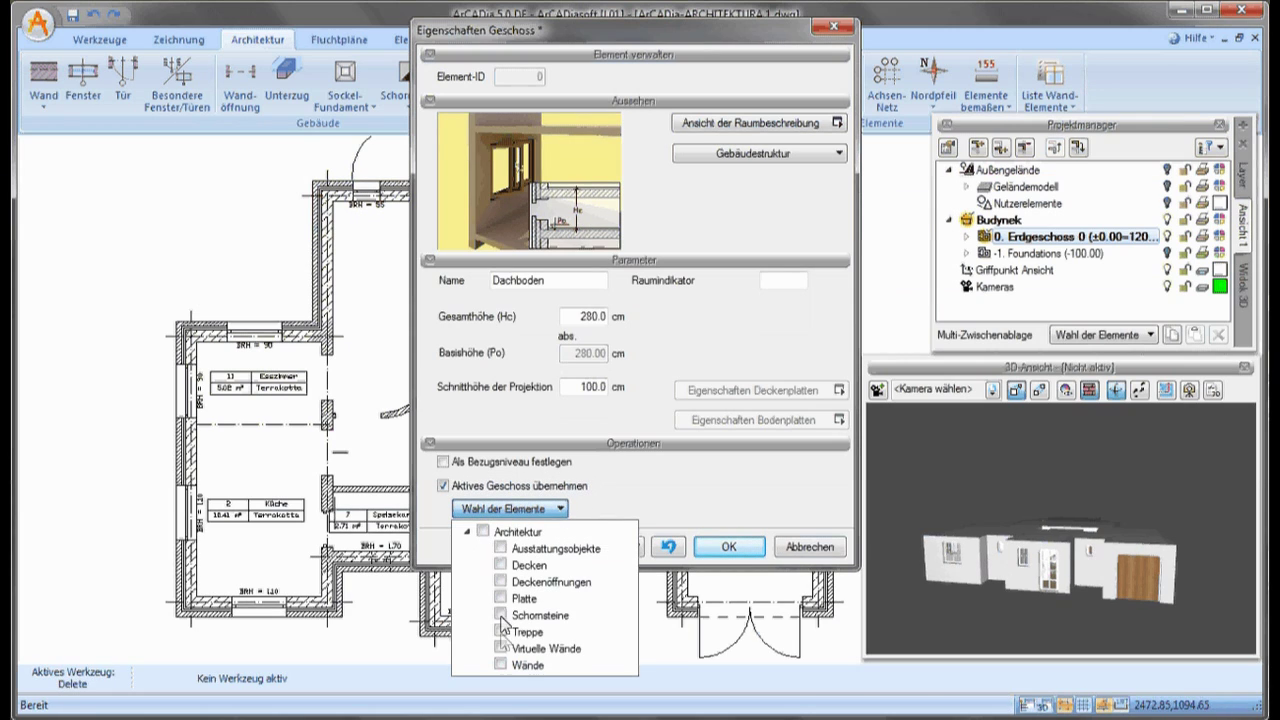
click(501, 665)
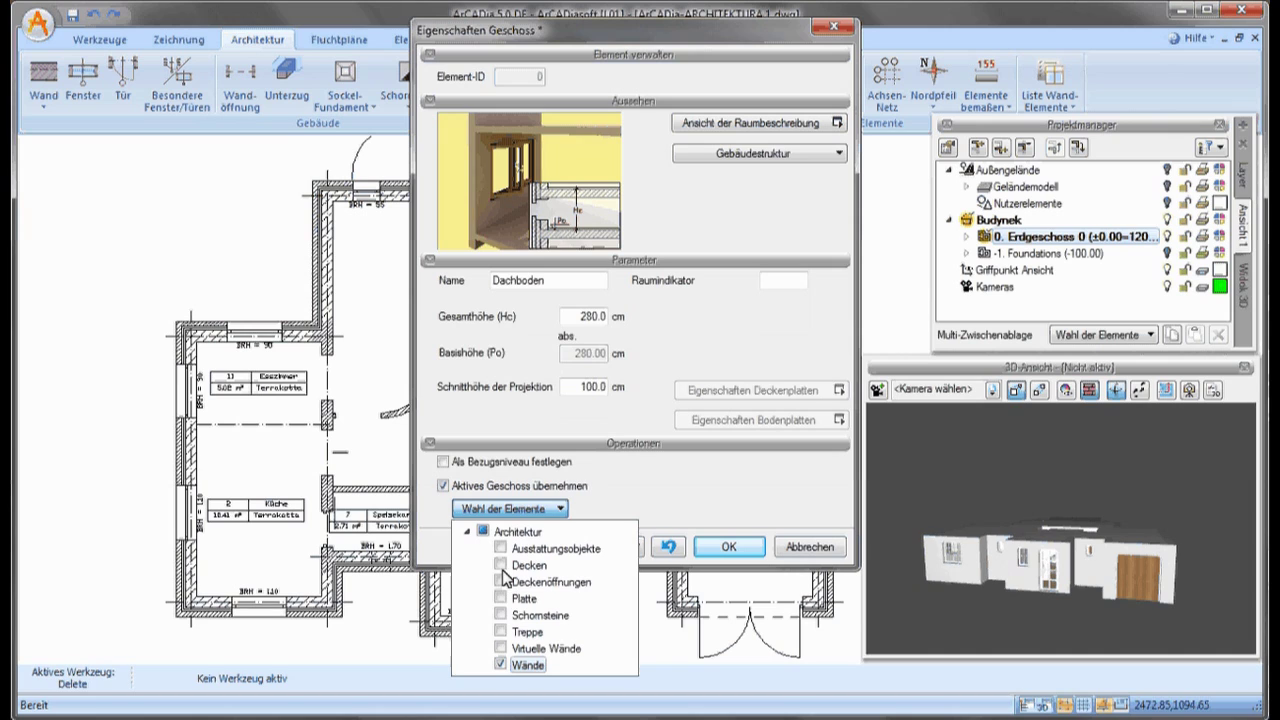
click(501, 565)
click(501, 615)
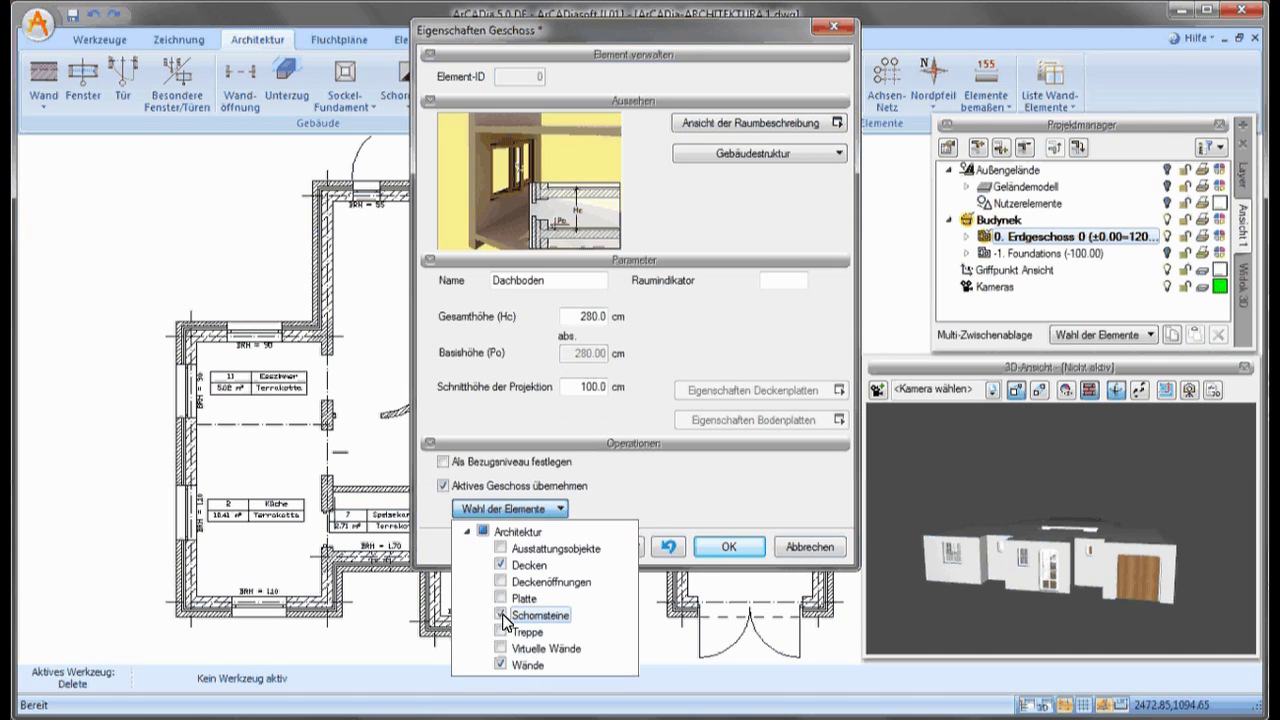
click(741, 549)
click(740, 550)
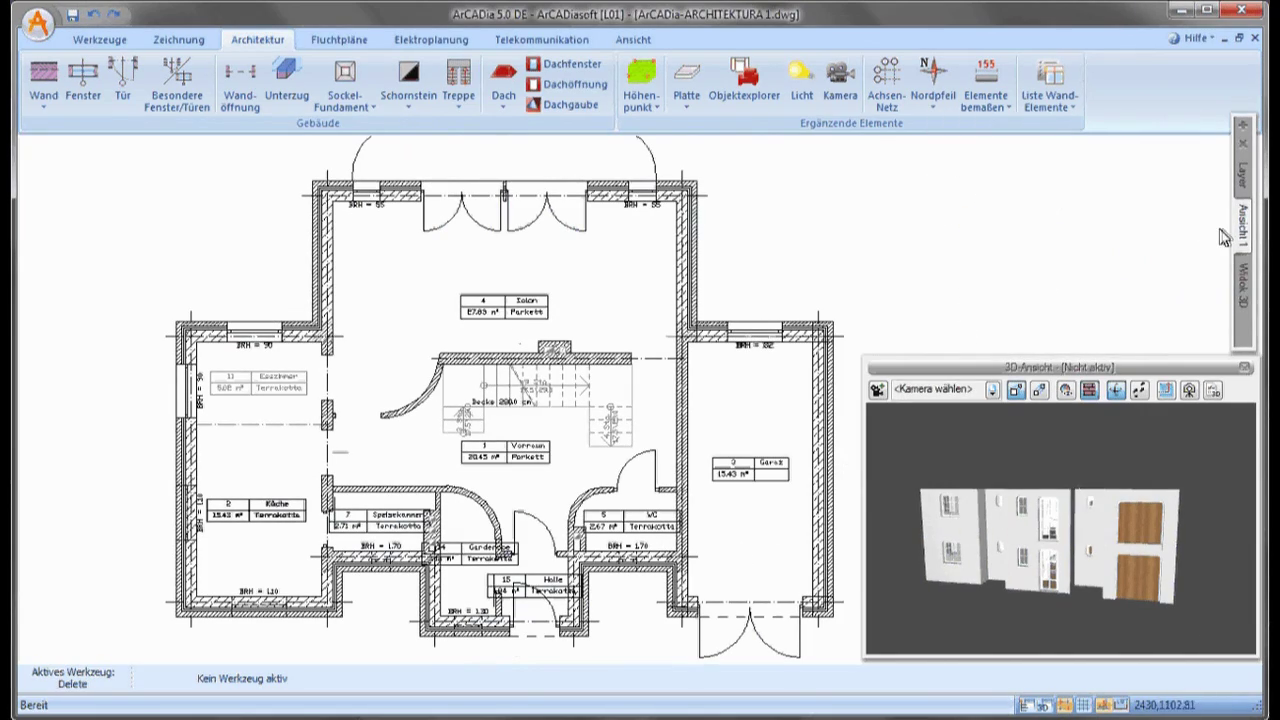
Make 1. Dachboden the working storey and delete its copied garage door.
click(1027, 240)
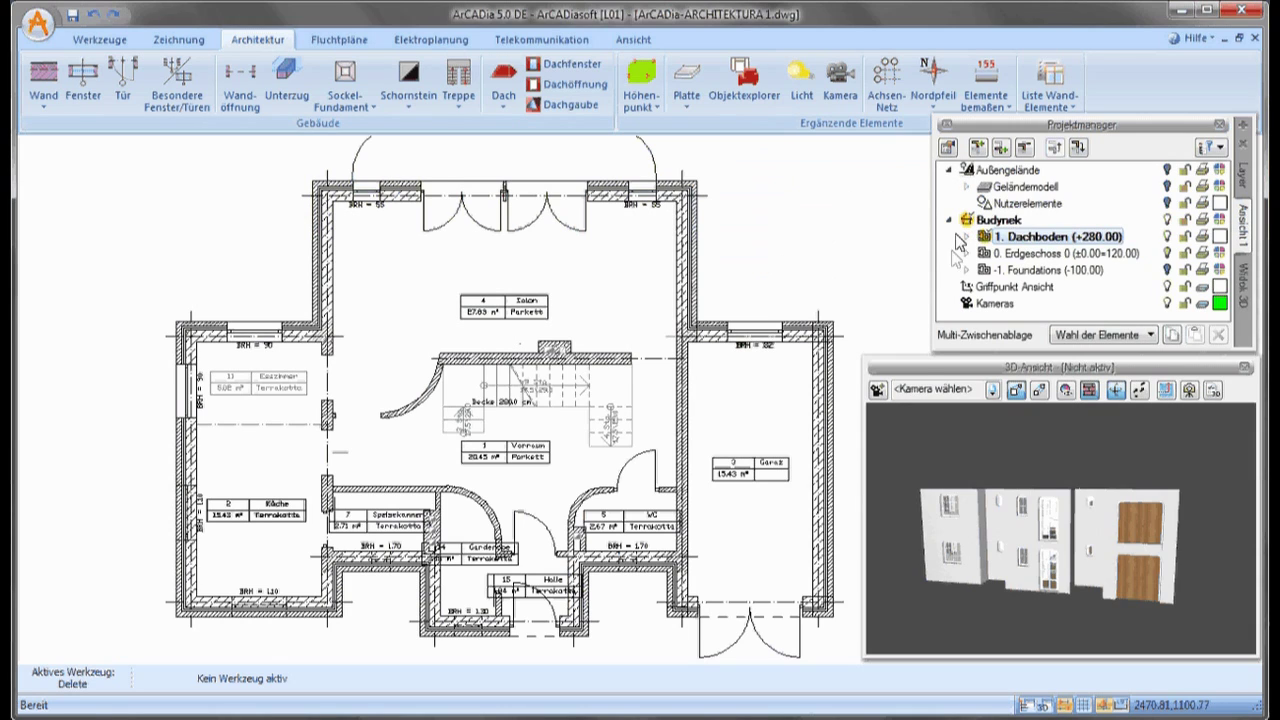
click(783, 608)
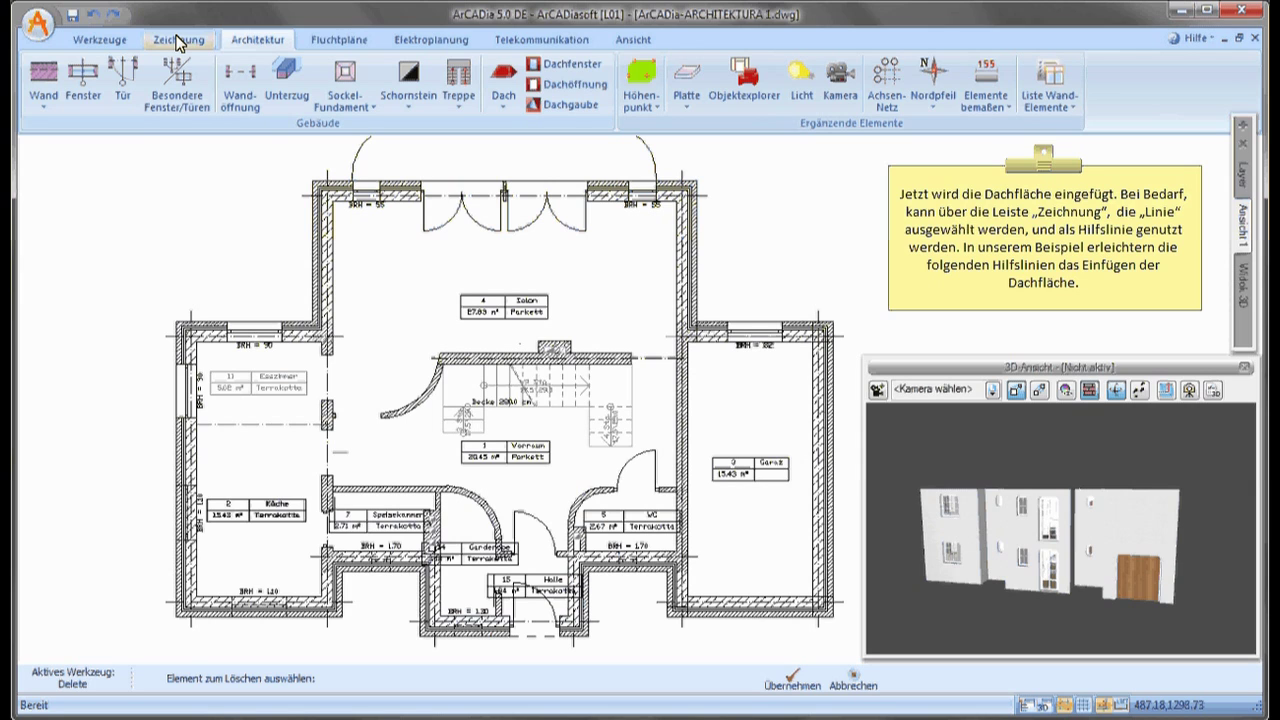
Draw two helper lines at the lower wall corners using perpendicular (Lot) snapping.
click(178, 40)
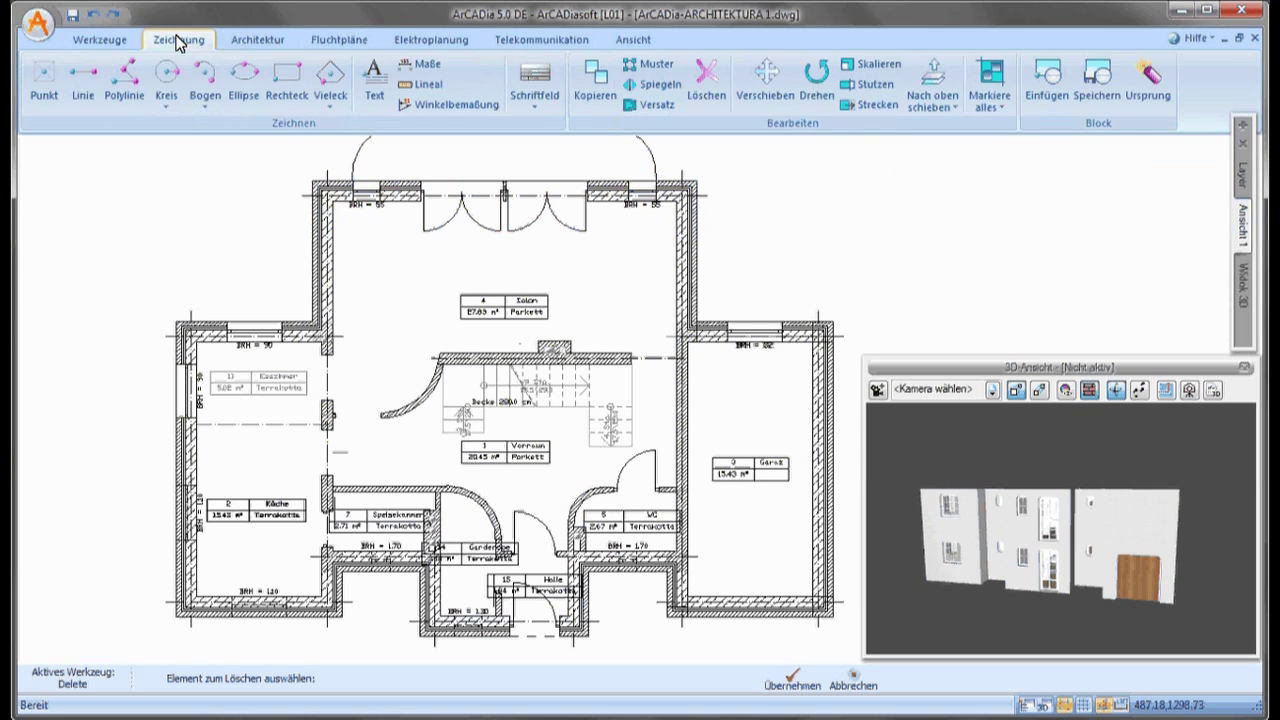
click(83, 84)
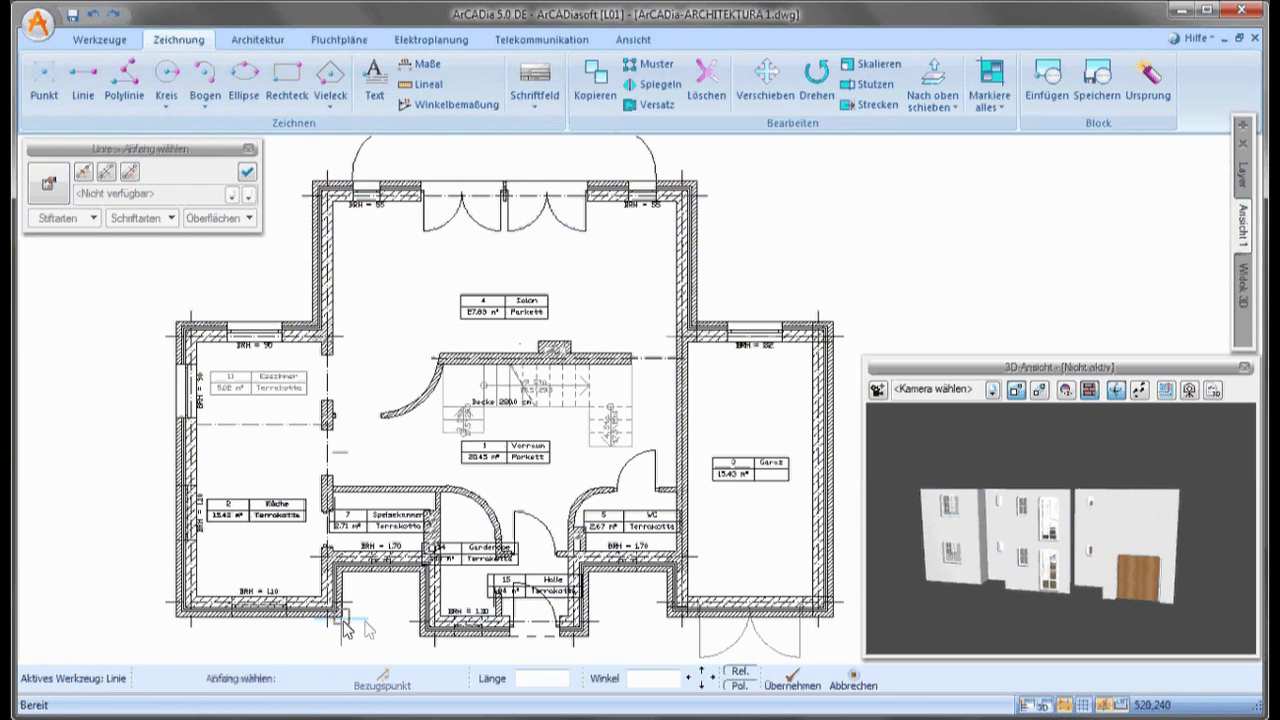
click(343, 621)
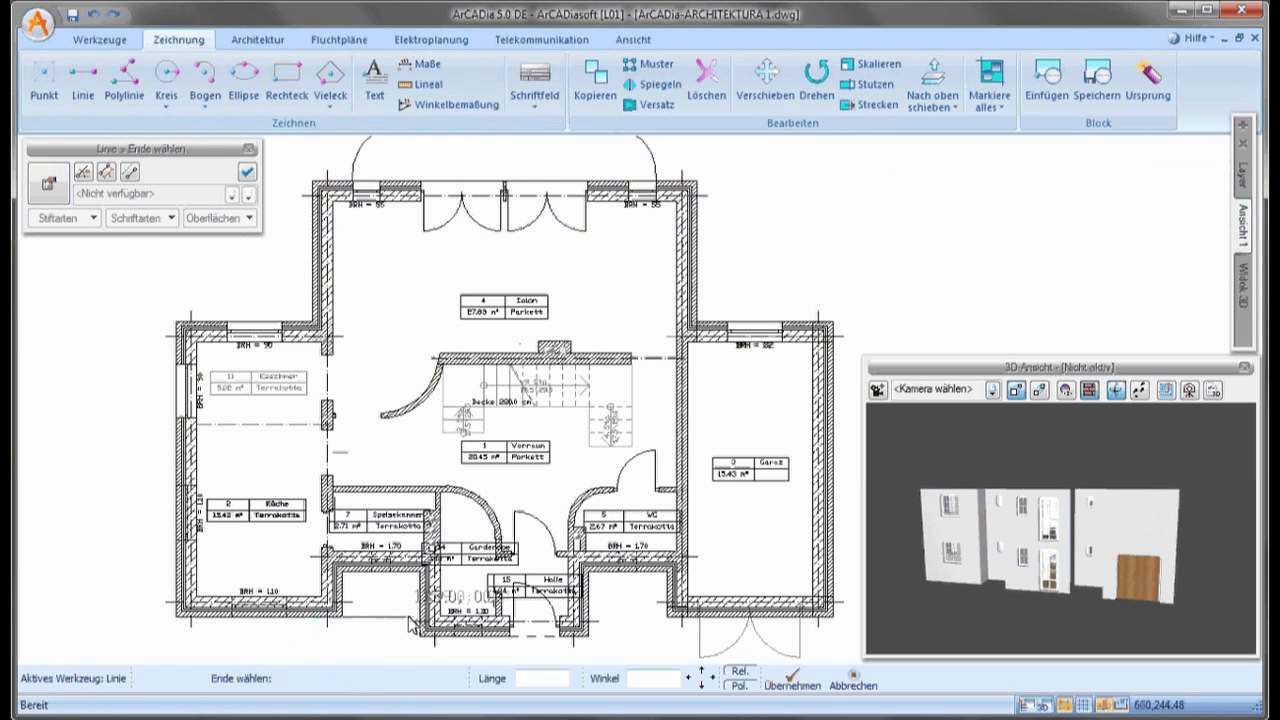
click(1070, 708)
click(1100, 545)
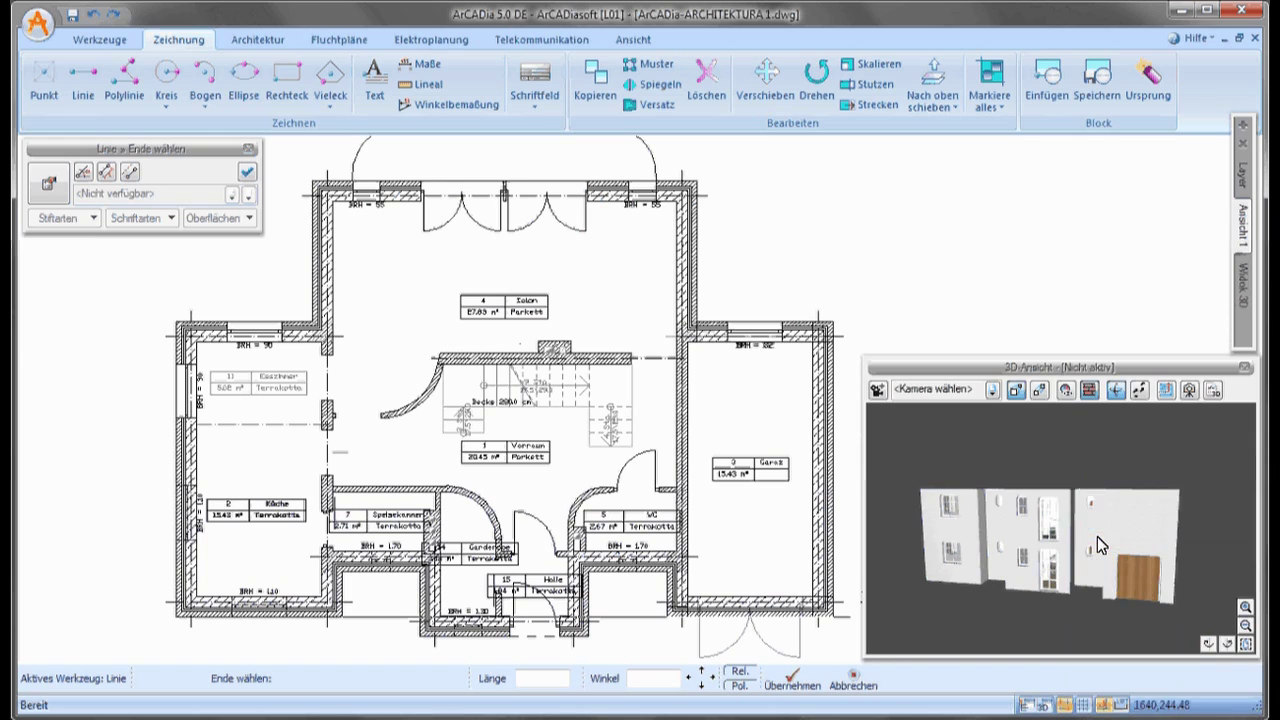
click(420, 626)
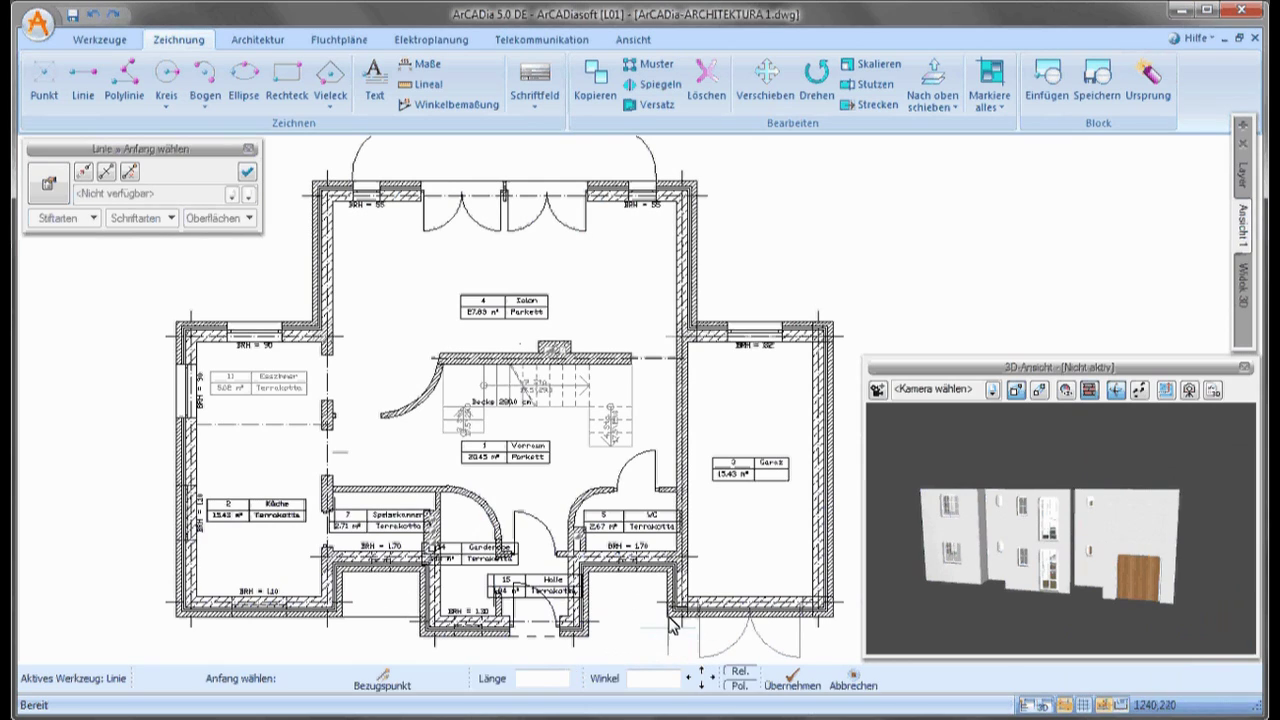
click(670, 622)
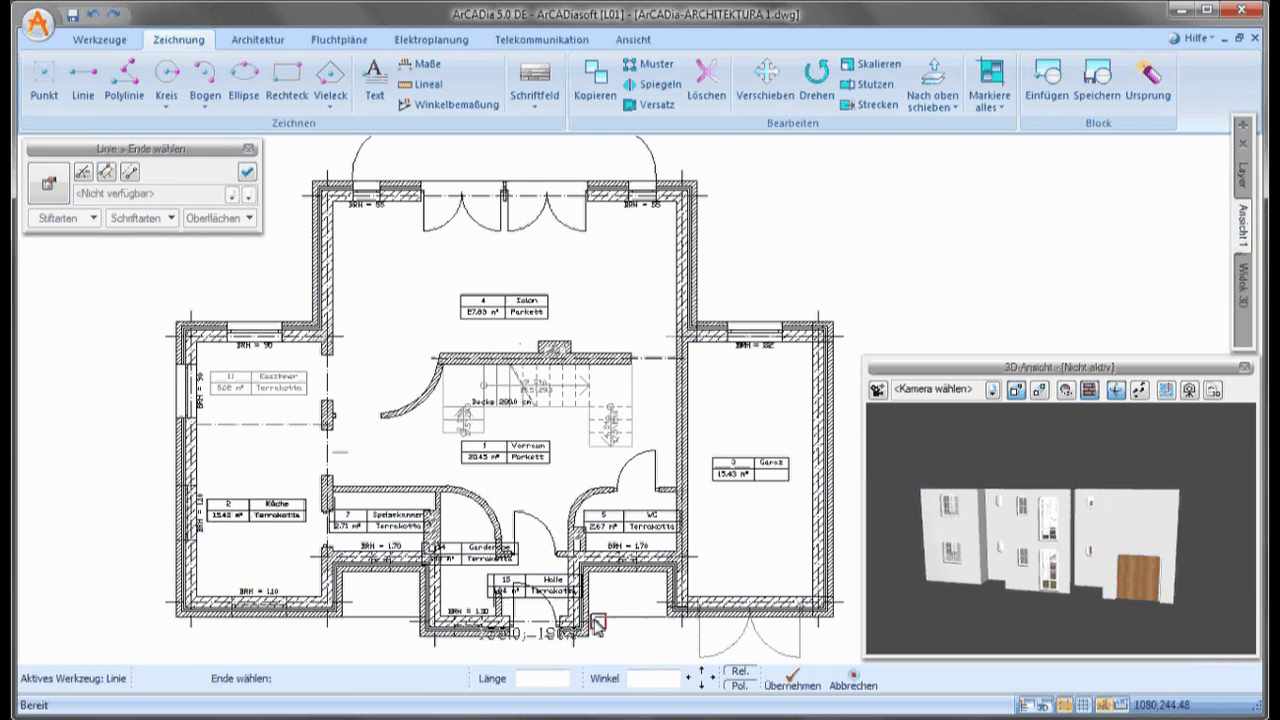
click(588, 626)
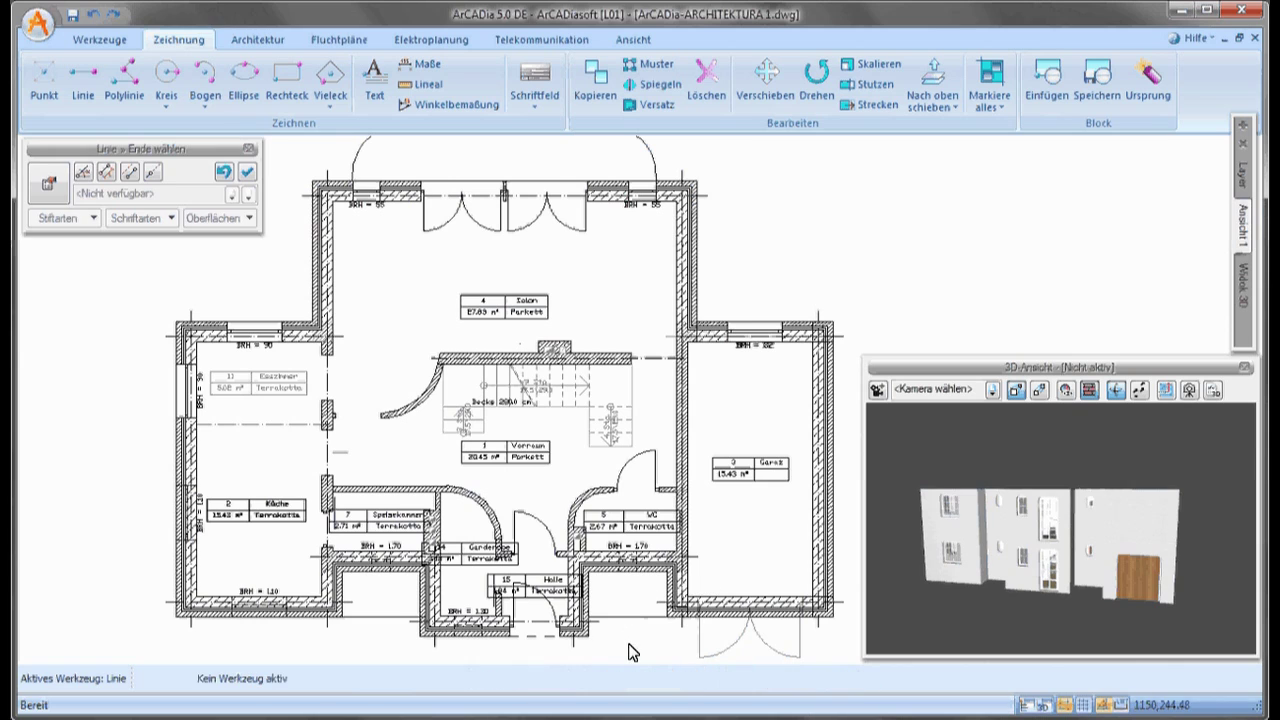
click(258, 38)
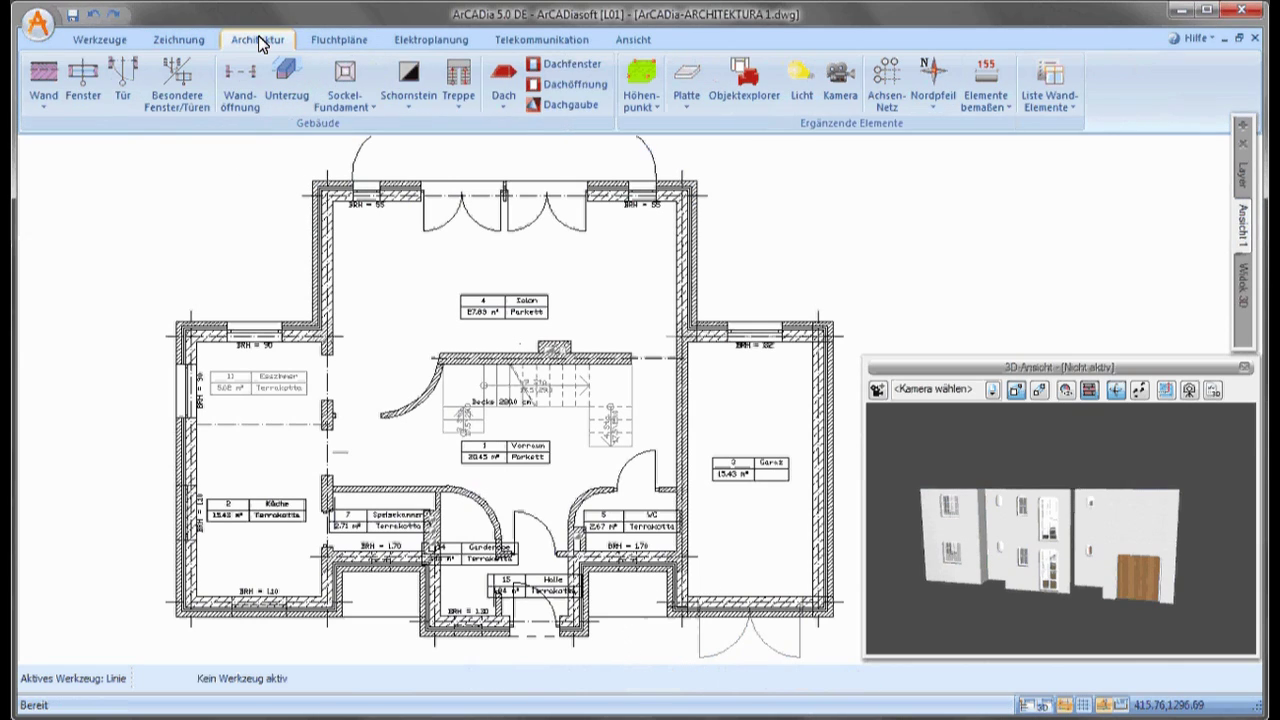
Start a Dachboden roof with 280 cm knee wall, 50 cm eaves and 30° pitch.
click(505, 80)
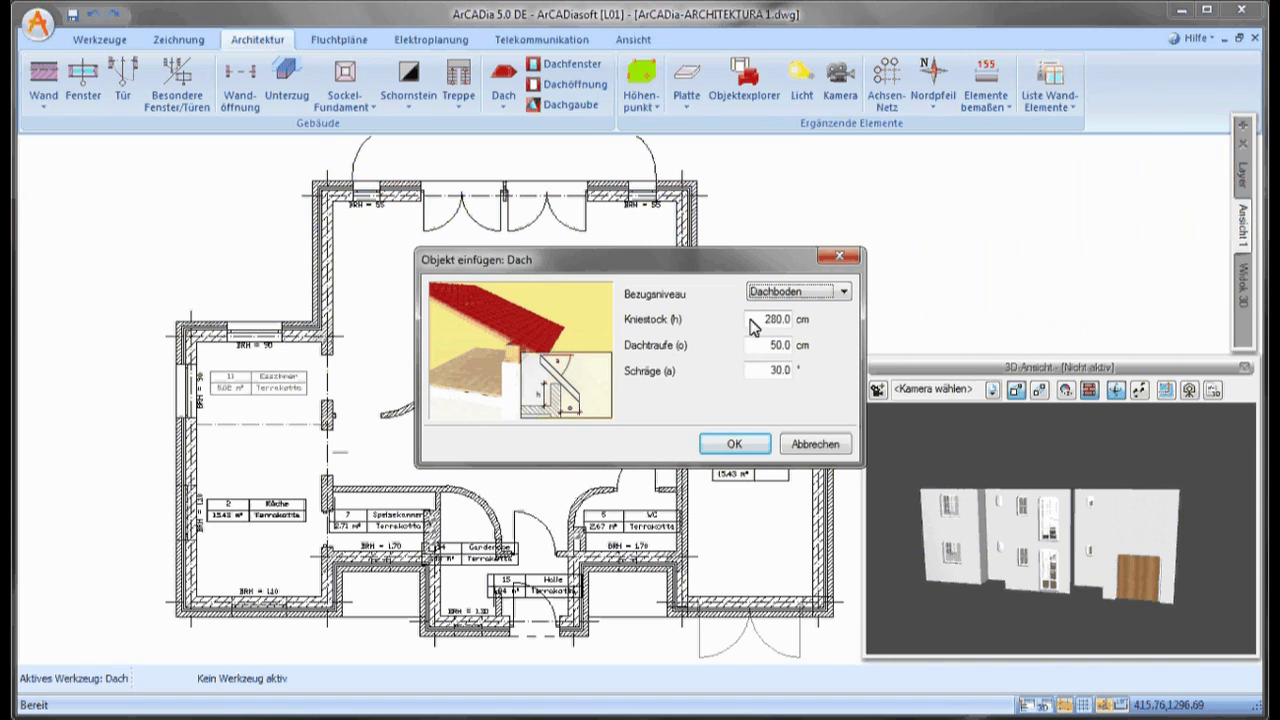
double_click(756, 322)
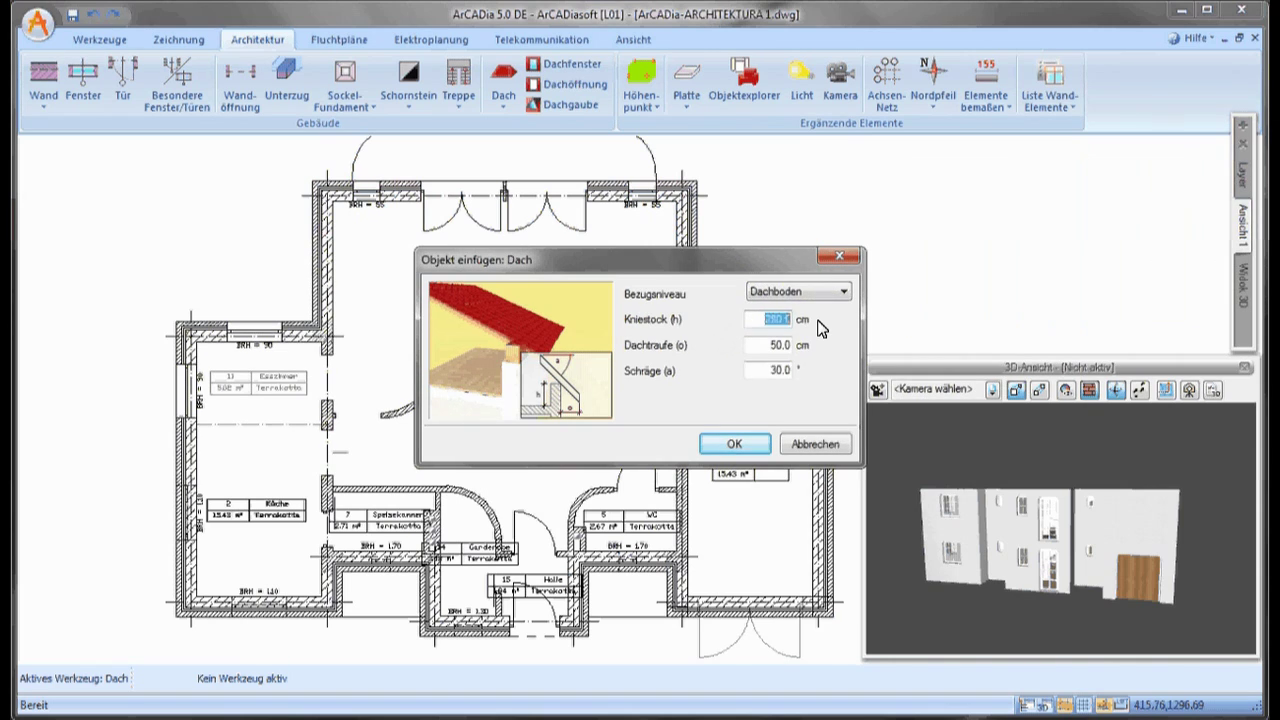
double_click(764, 347)
double_click(756, 372)
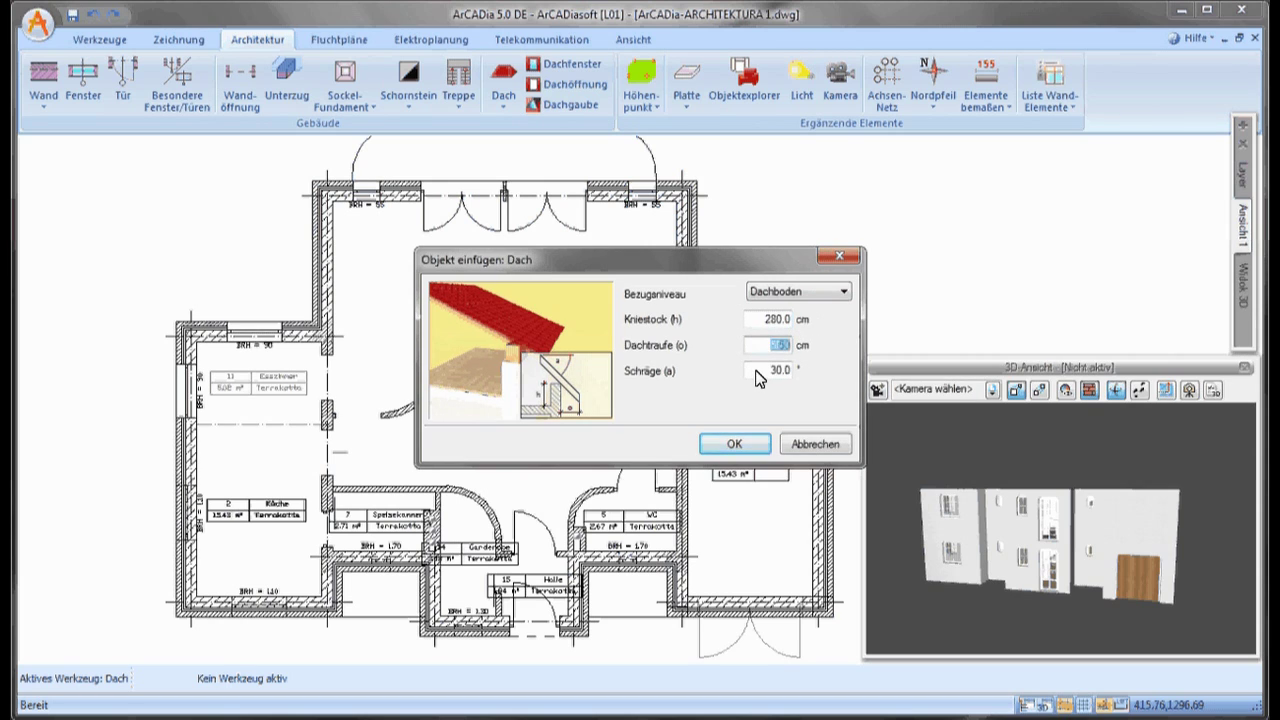
click(733, 448)
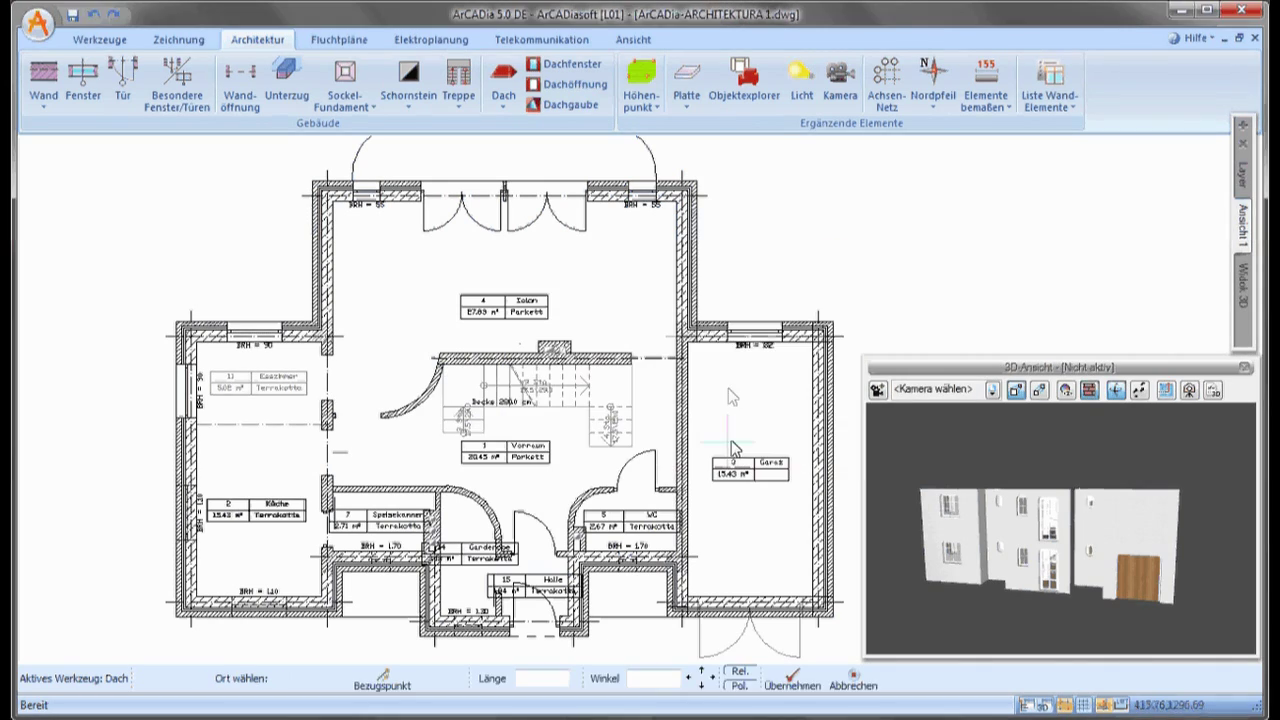
Trace the roof outline around the building's outer corners and close it.
click(312, 184)
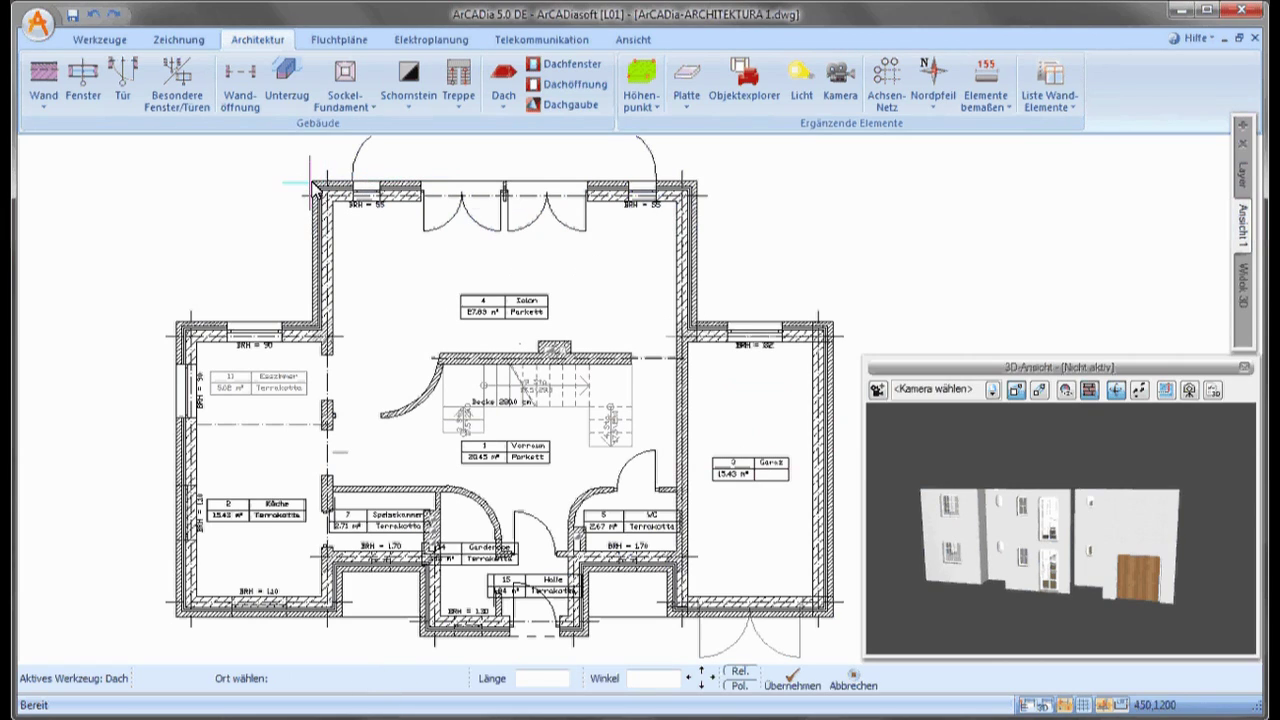
click(696, 184)
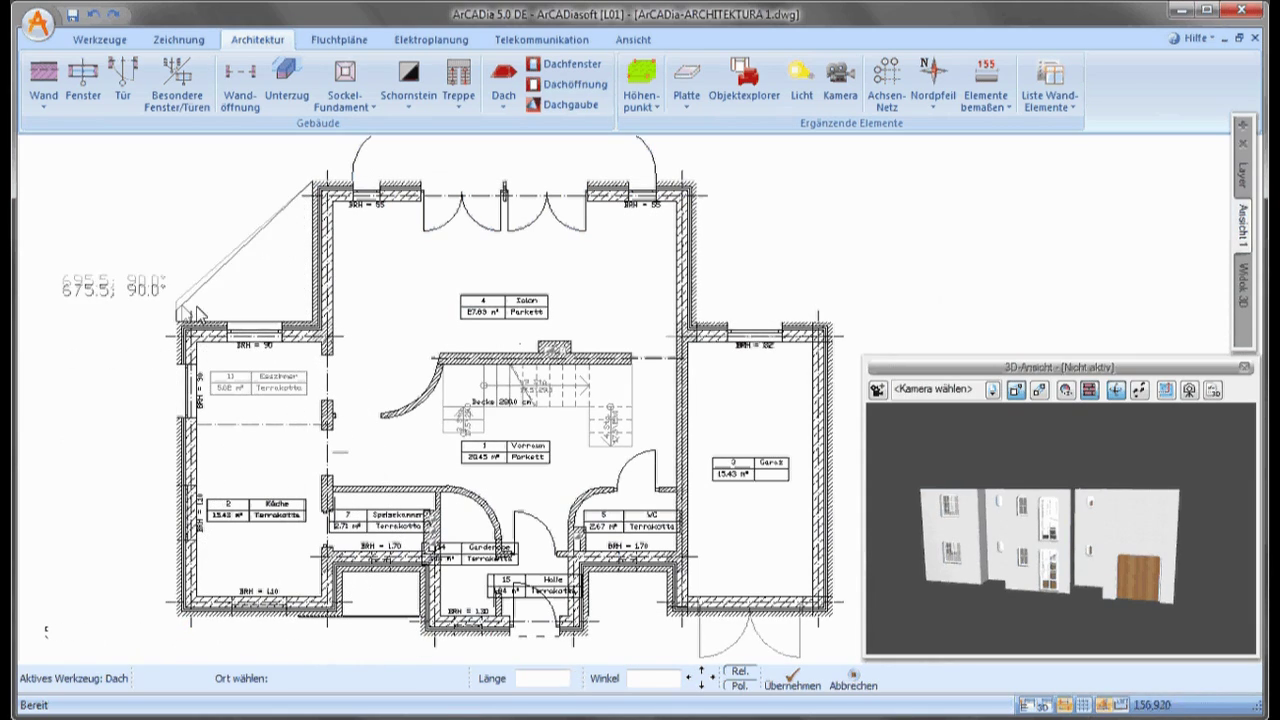
click(171, 322)
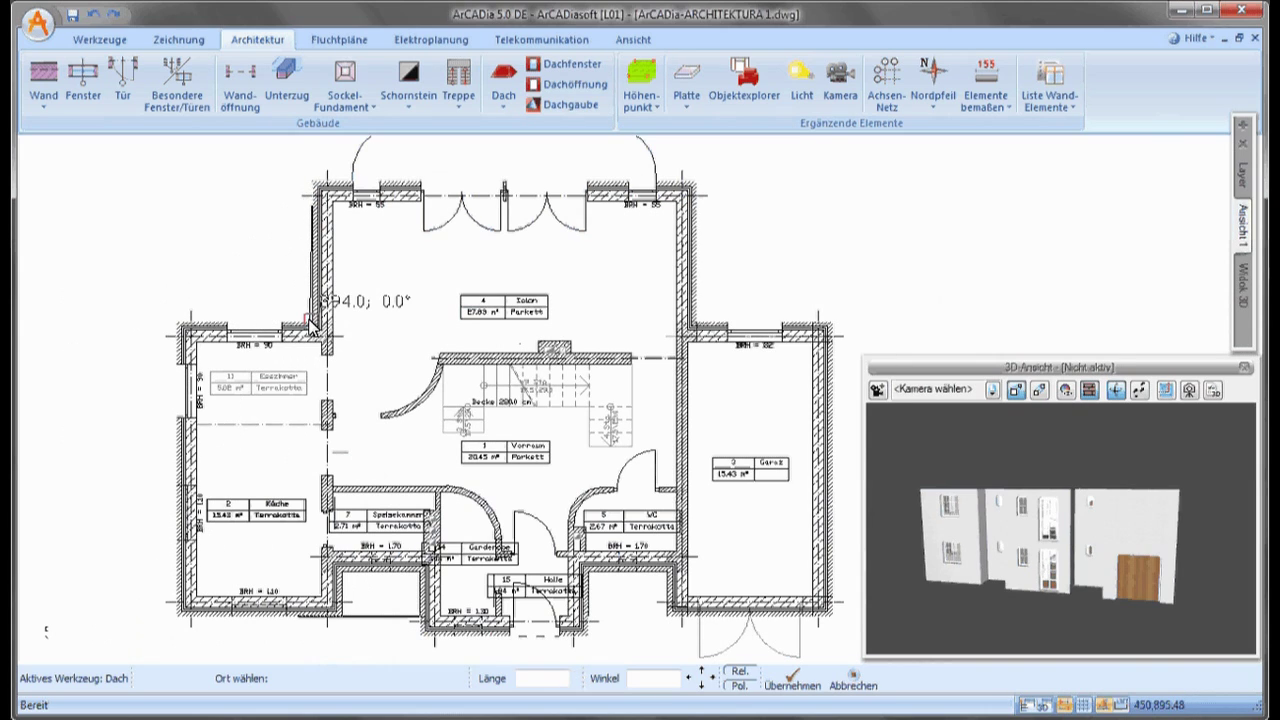
click(312, 334)
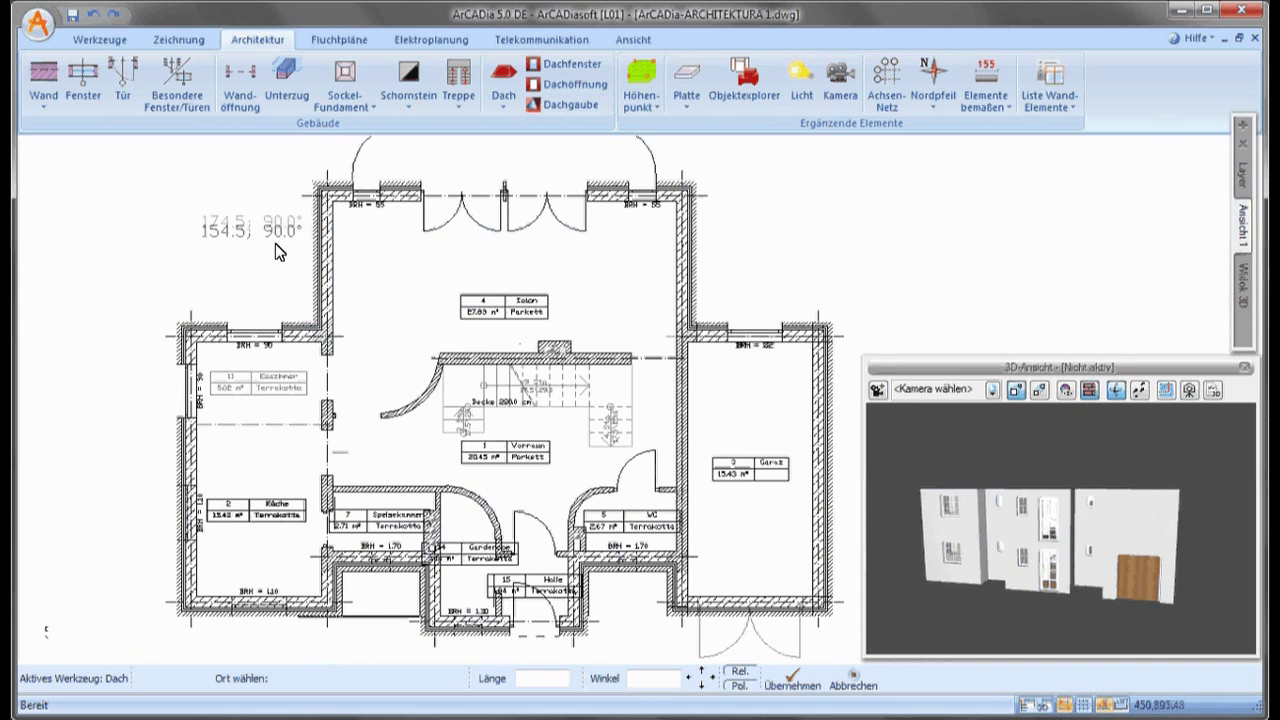
key(Return)
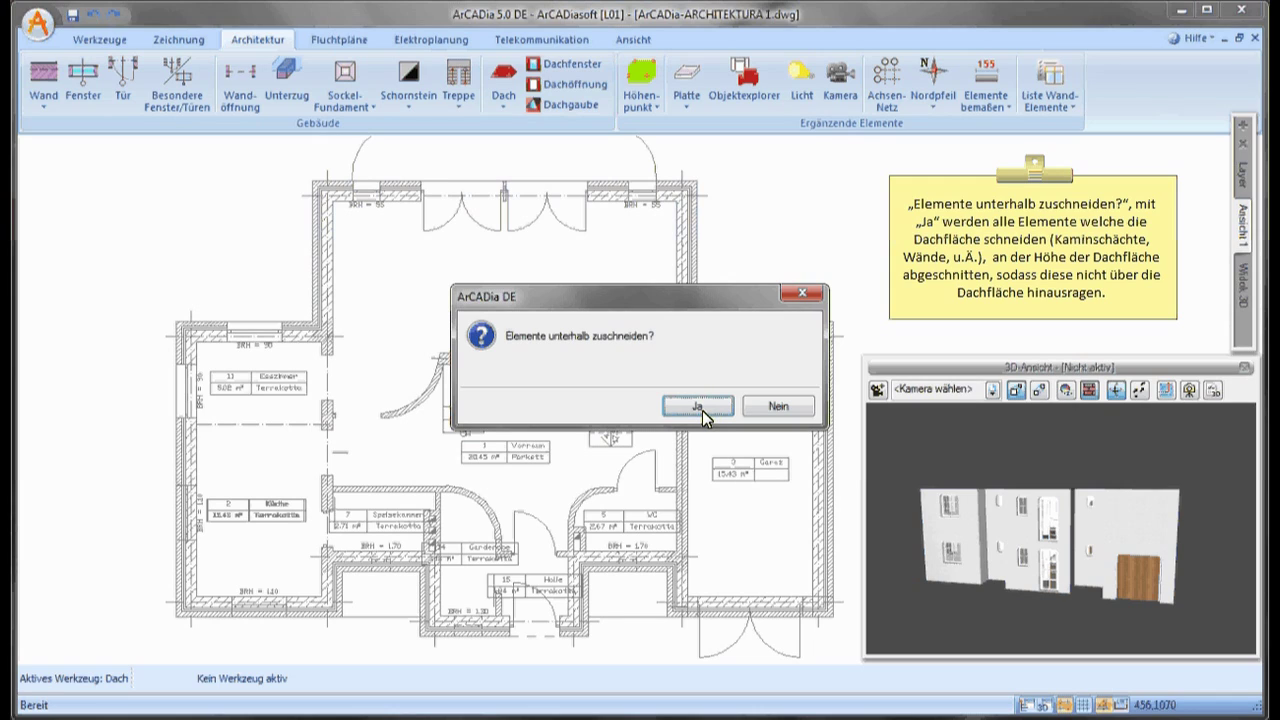
Place the roof without trimming elements below, then select it for editing.
click(779, 407)
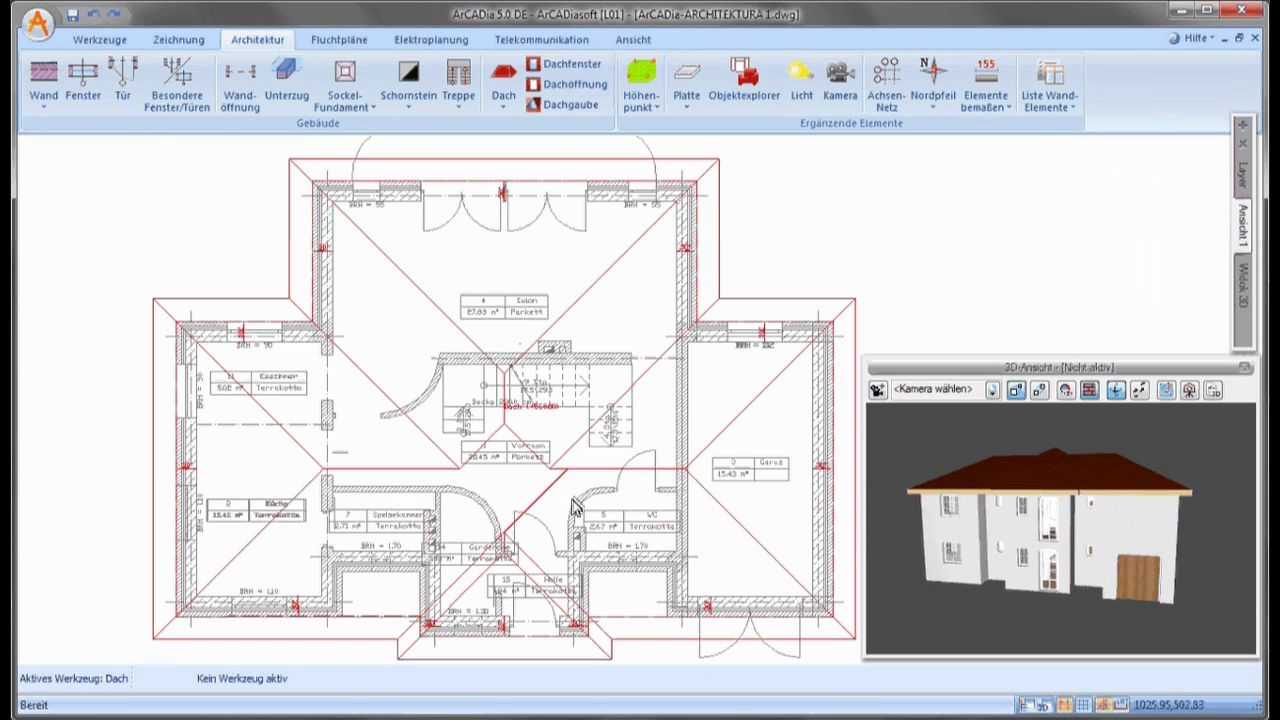
click(610, 272)
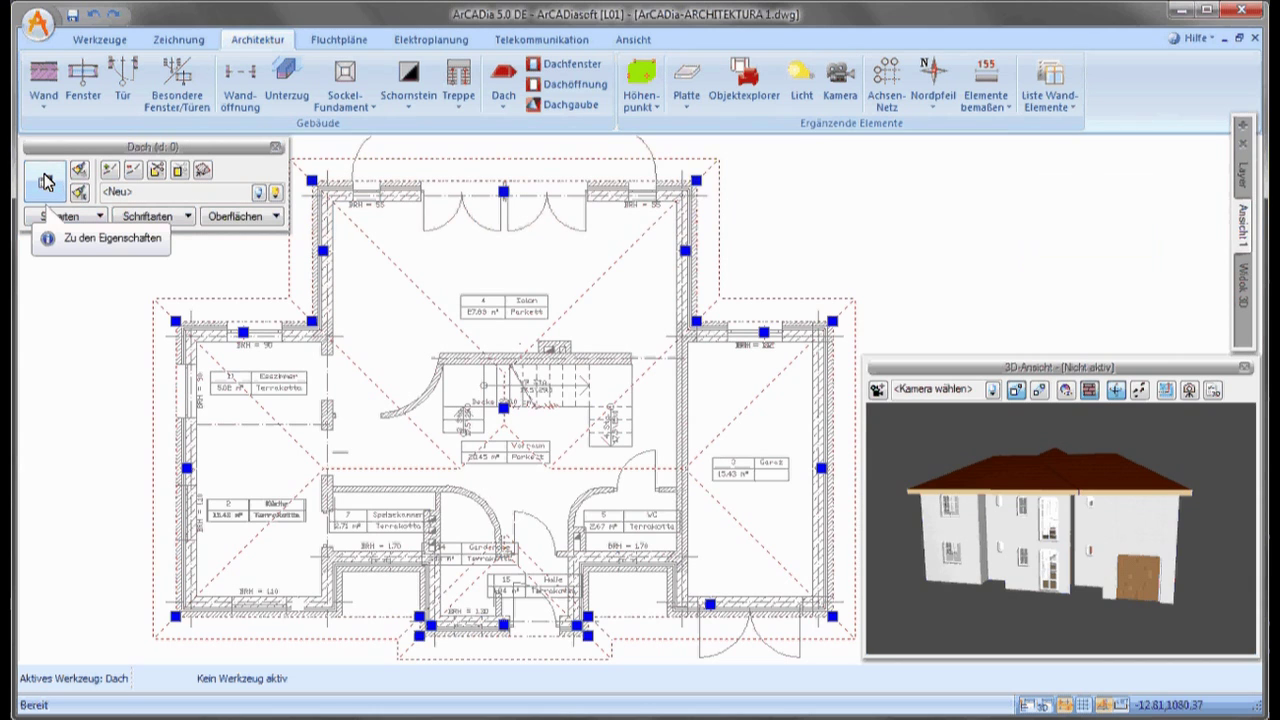
In the roof properties, turn roof faces 10 and 7 into gable walls.
click(46, 181)
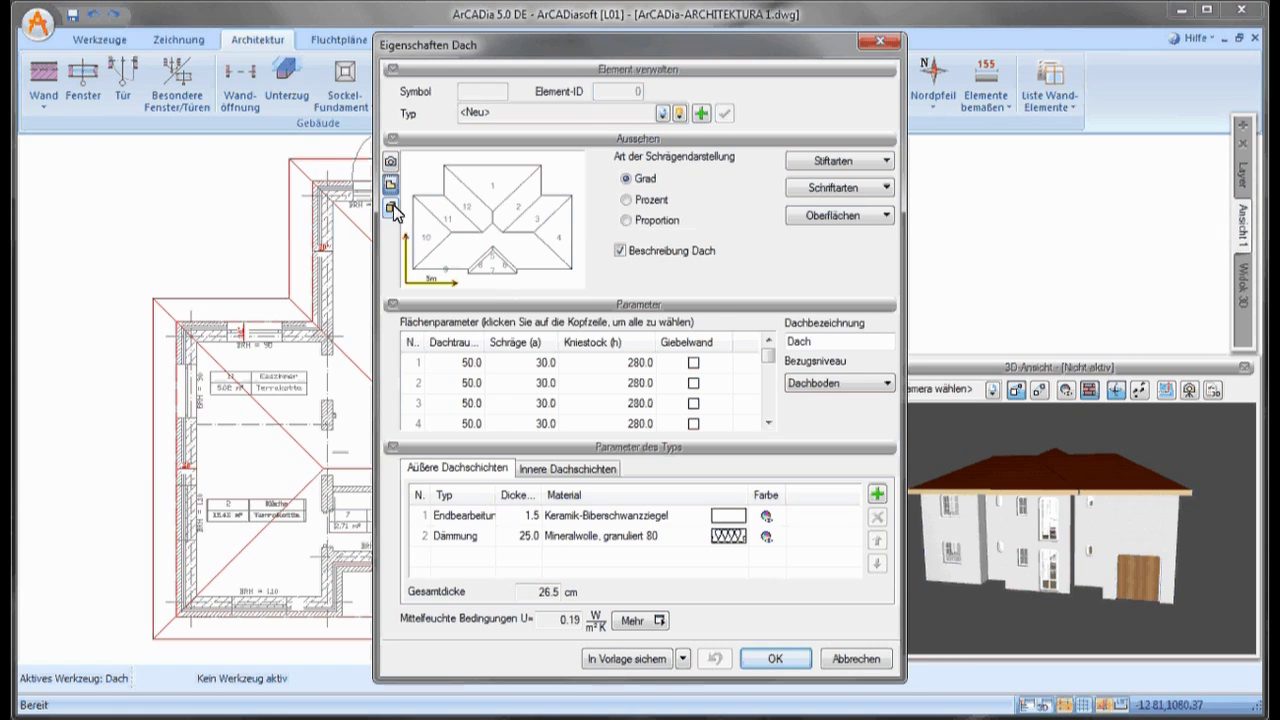
click(390, 207)
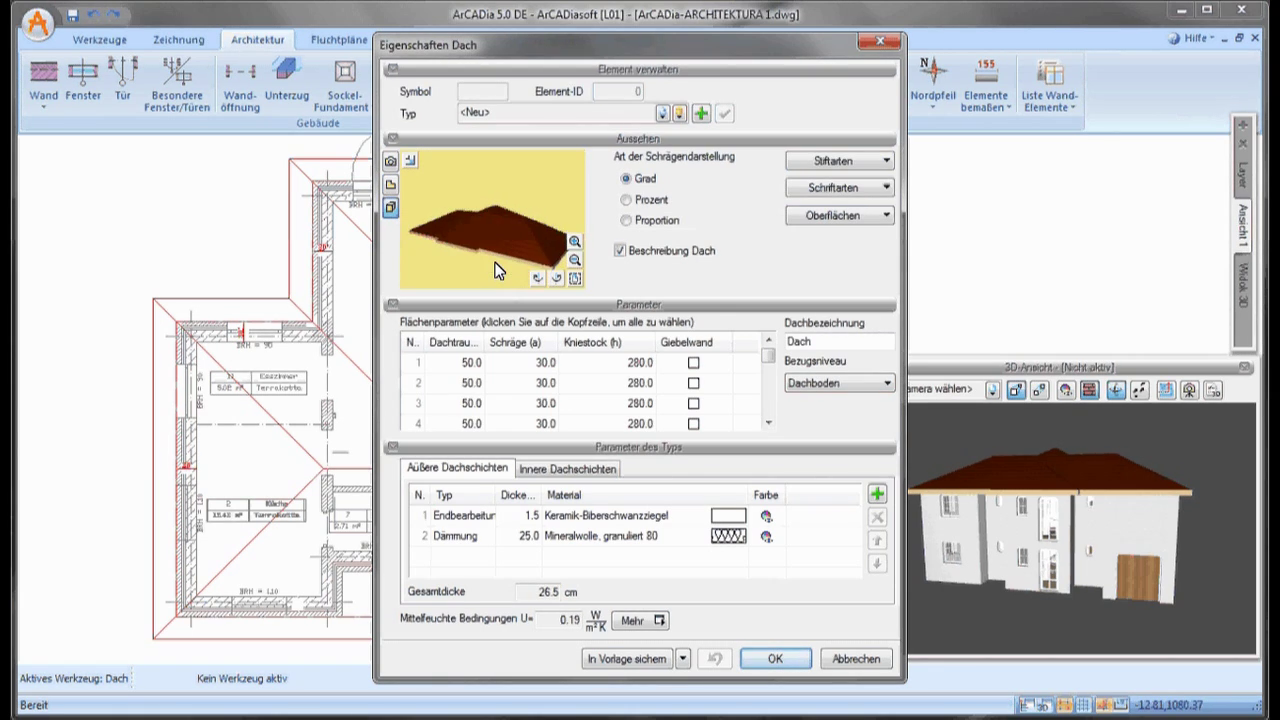
click(391, 185)
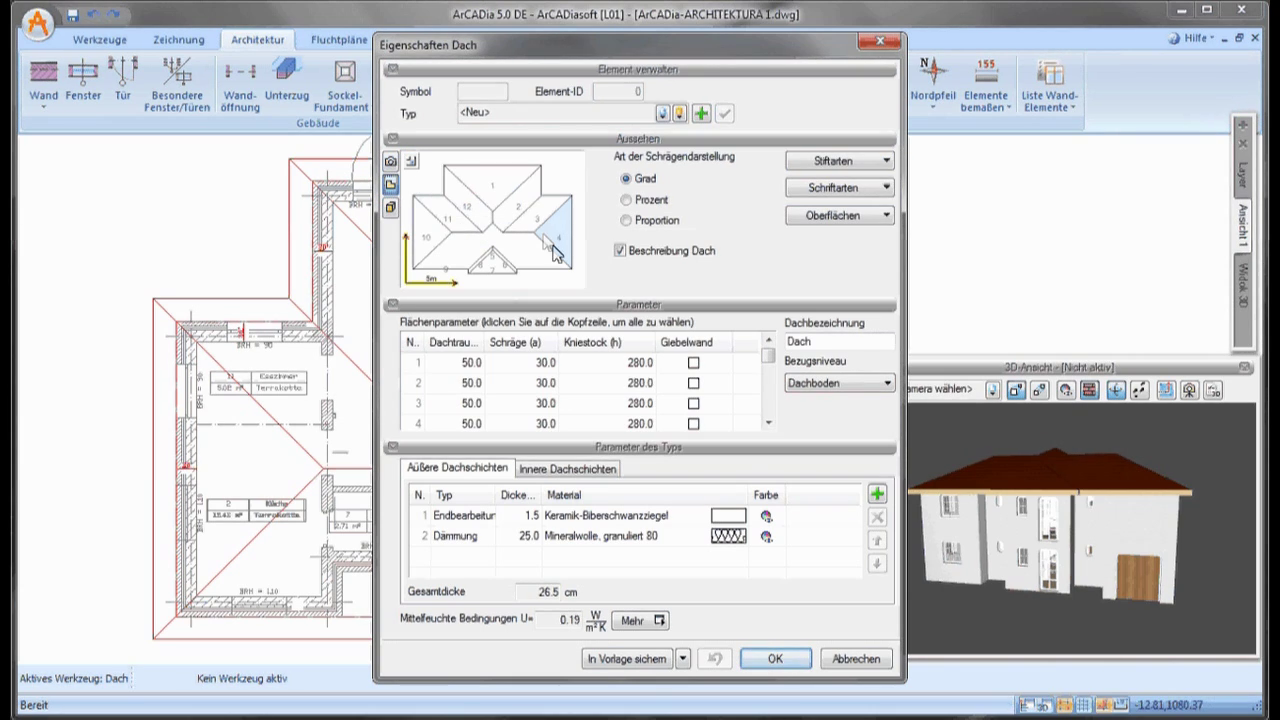
click(555, 240)
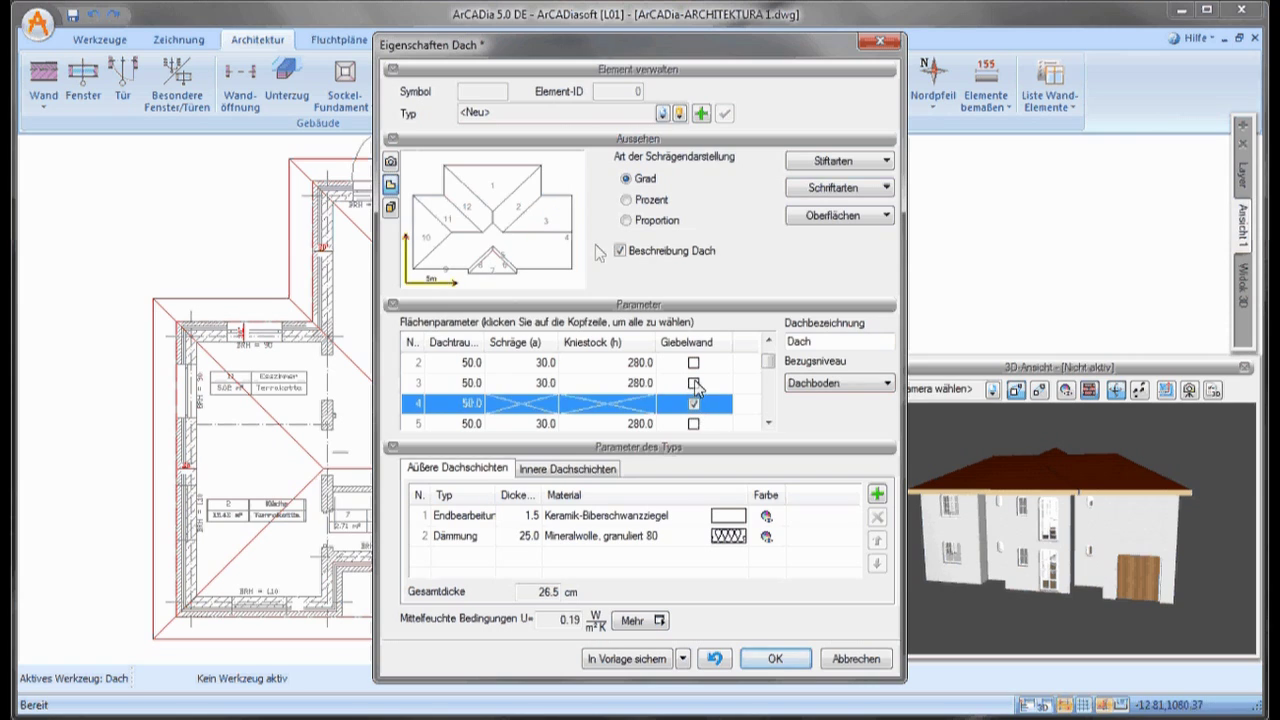
click(432, 237)
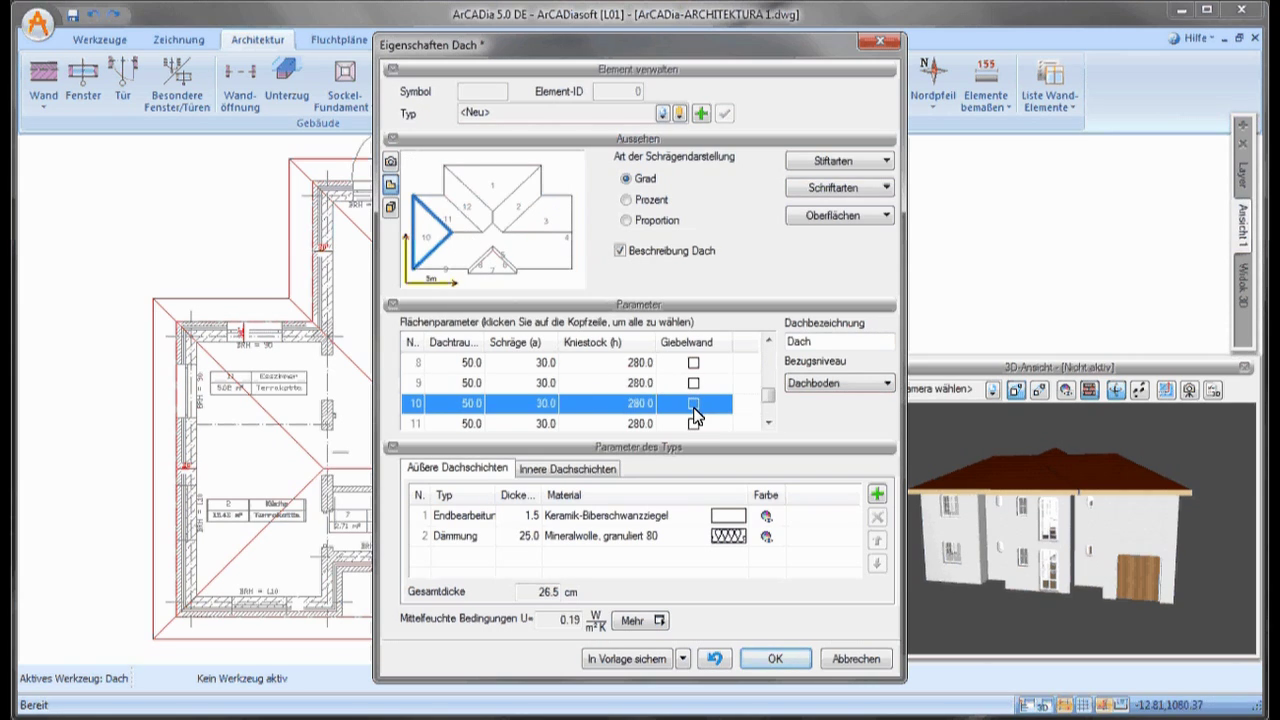
click(693, 403)
click(487, 262)
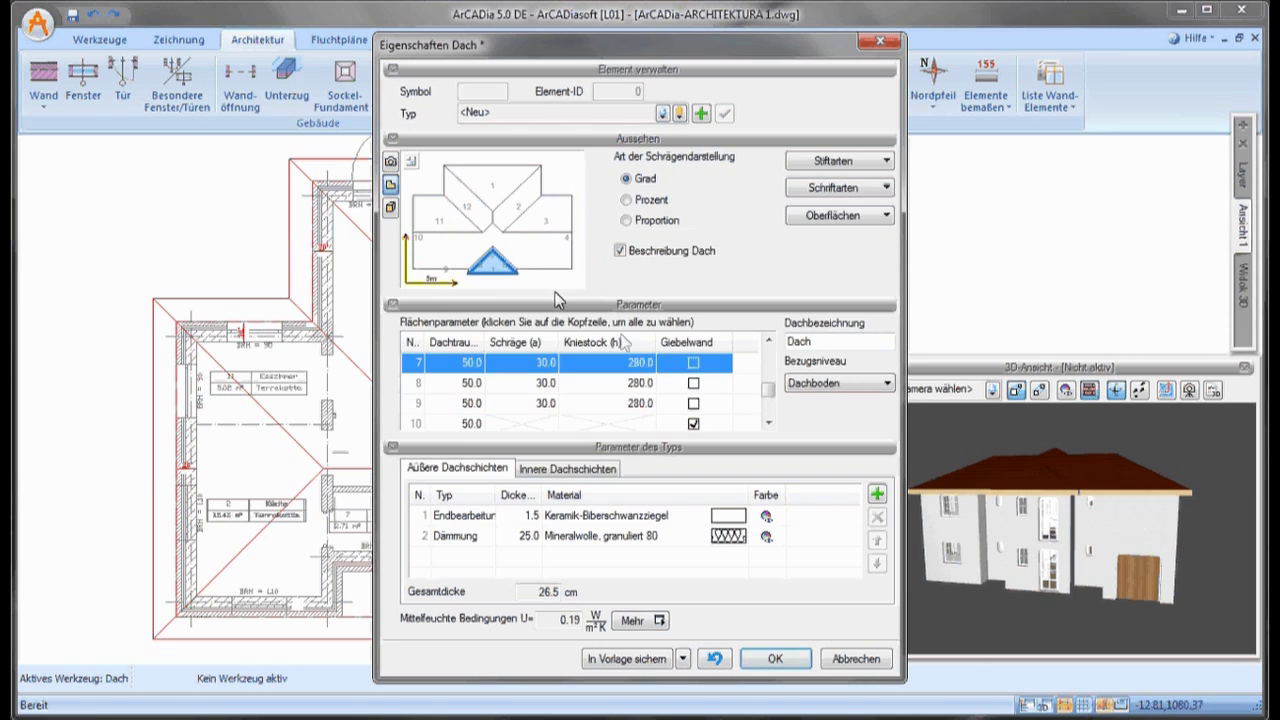
click(694, 364)
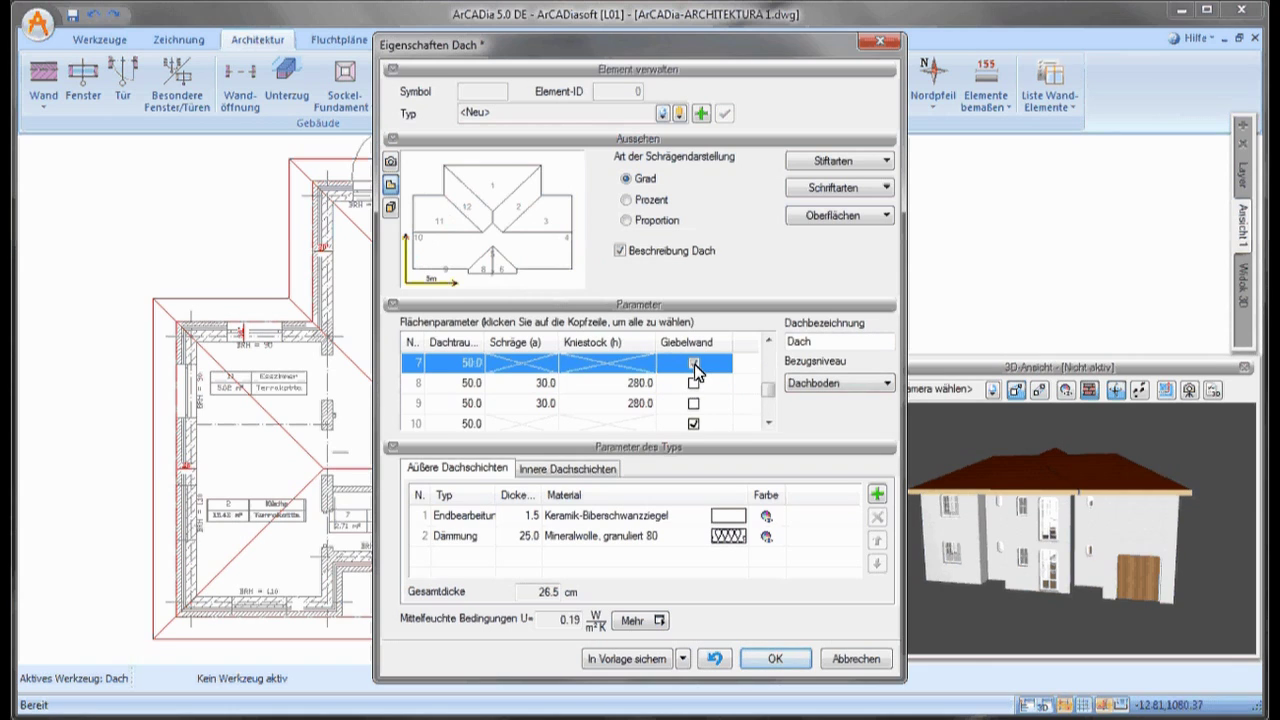
Edit the knee-wall heights of faces 12 and 1, setting face 2 to 220 cm.
click(467, 205)
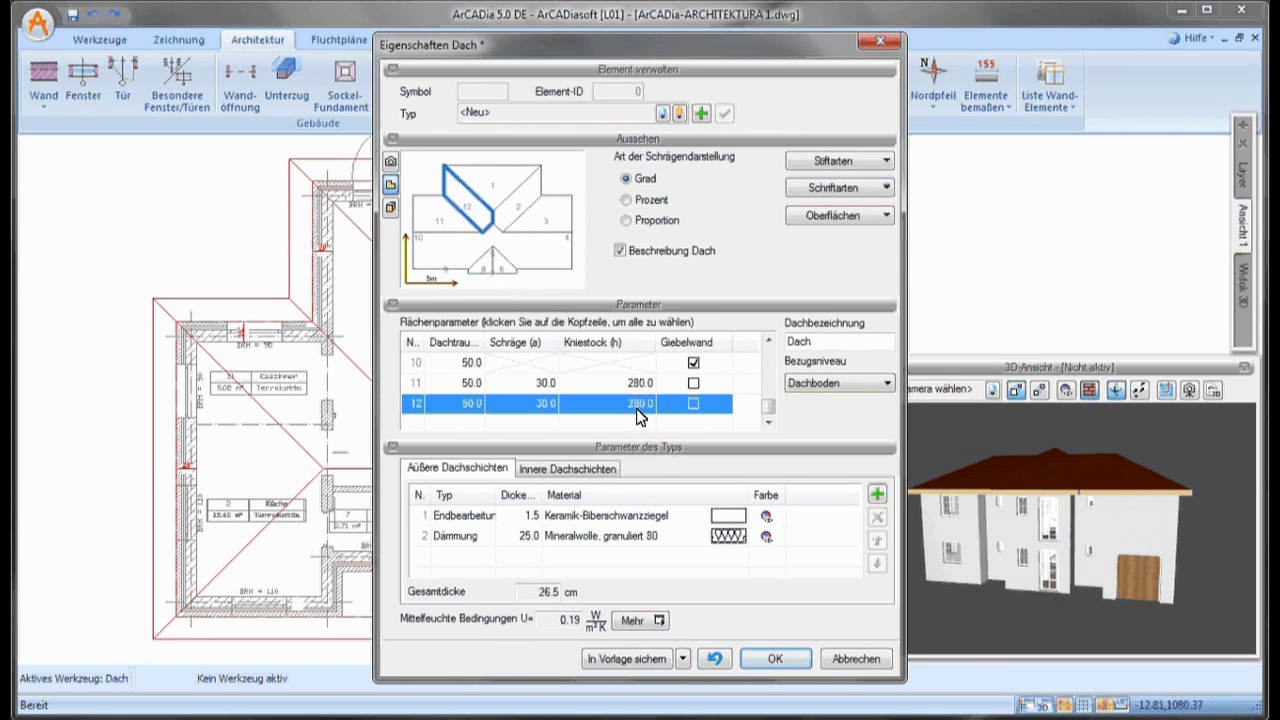
click(637, 409)
text(220)
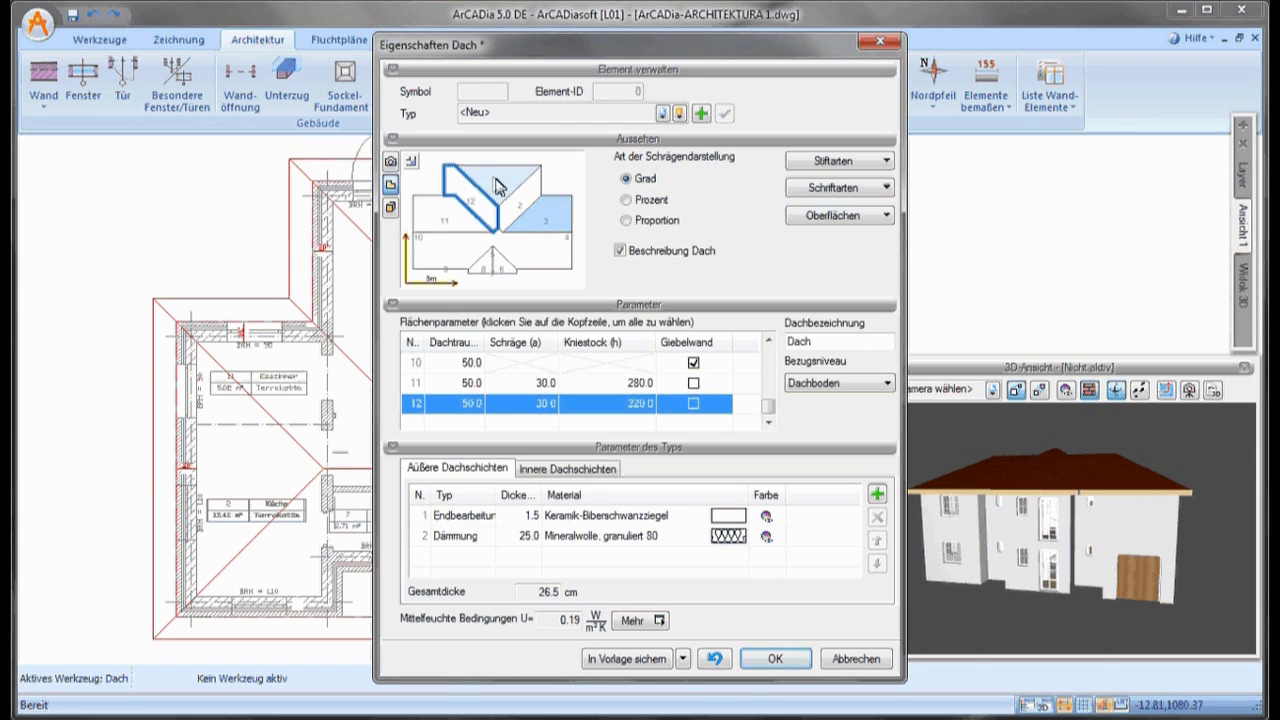
click(498, 180)
click(628, 366)
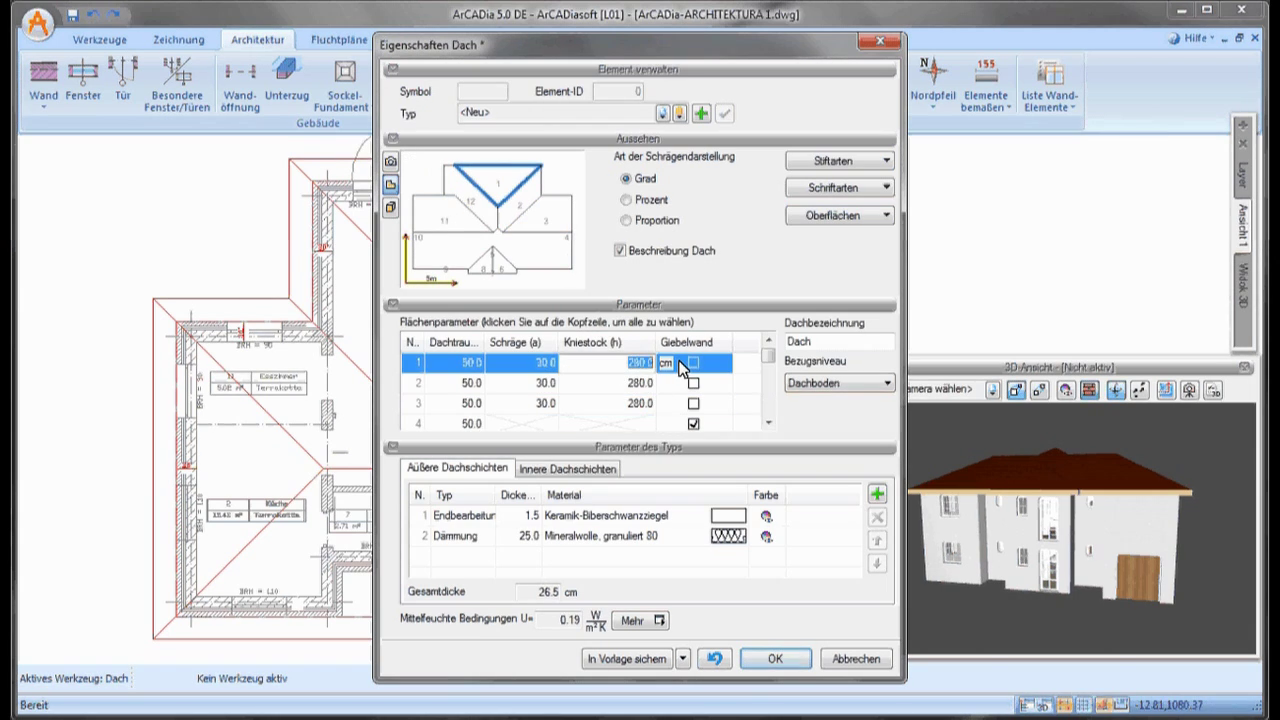
text(220)
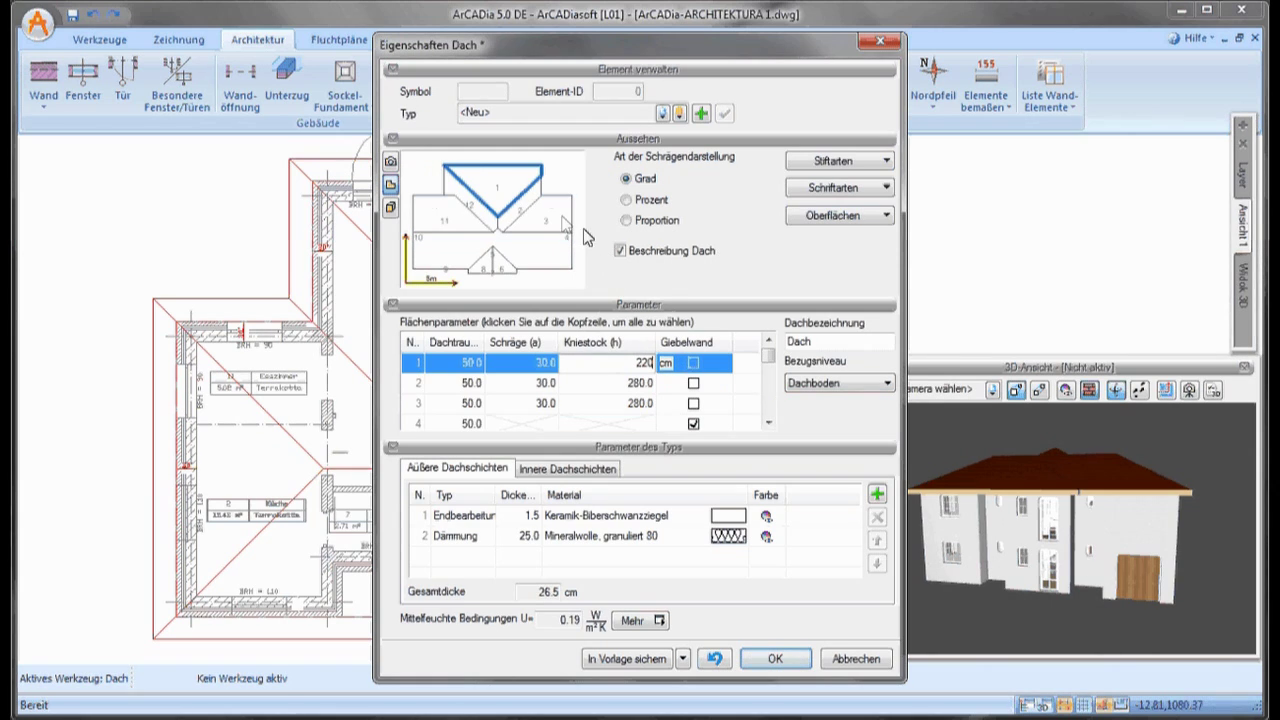
click(640, 382)
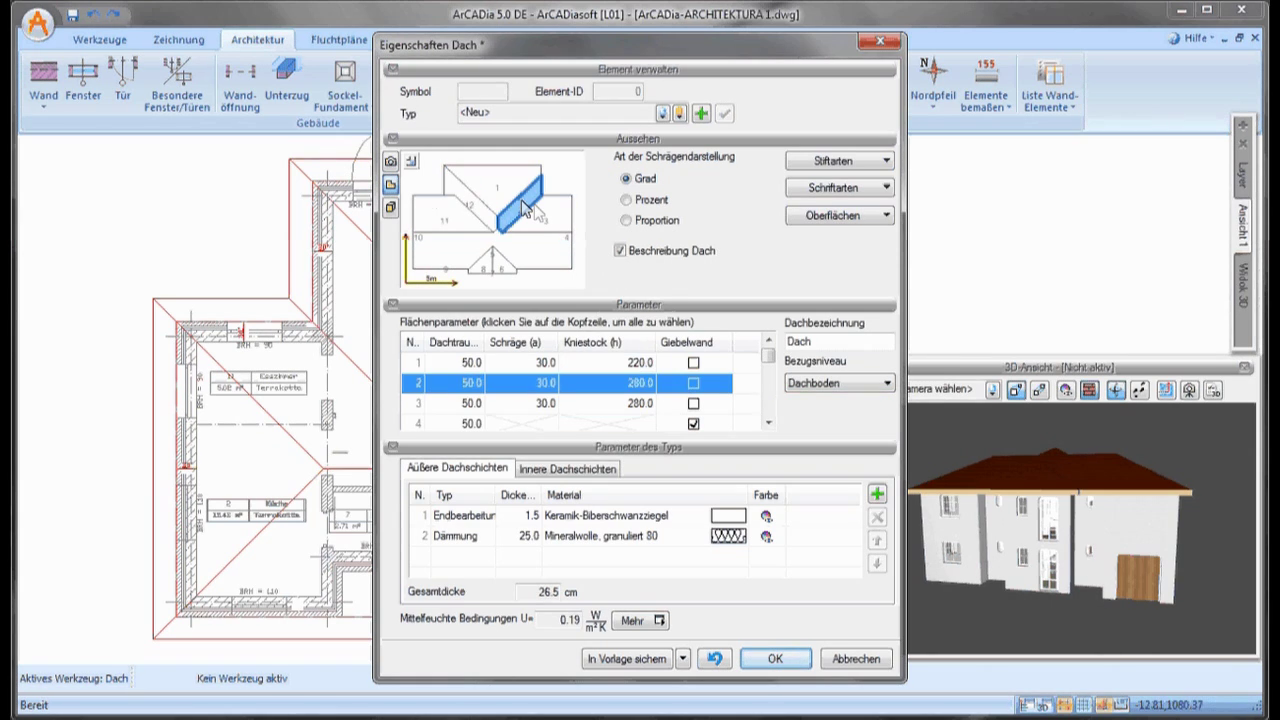
click(623, 384)
text(220)
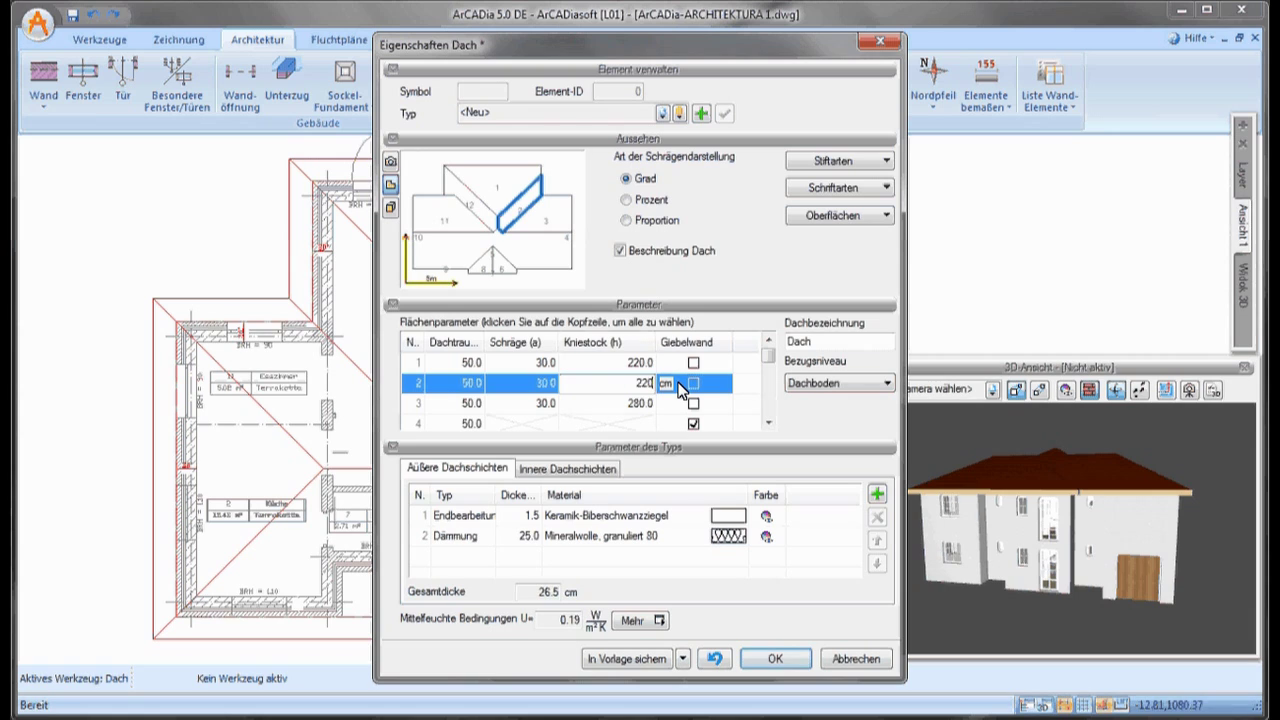
key(Return)
Raise the knee walls of roof faces 6 and 8 to 310 cm.
click(502, 263)
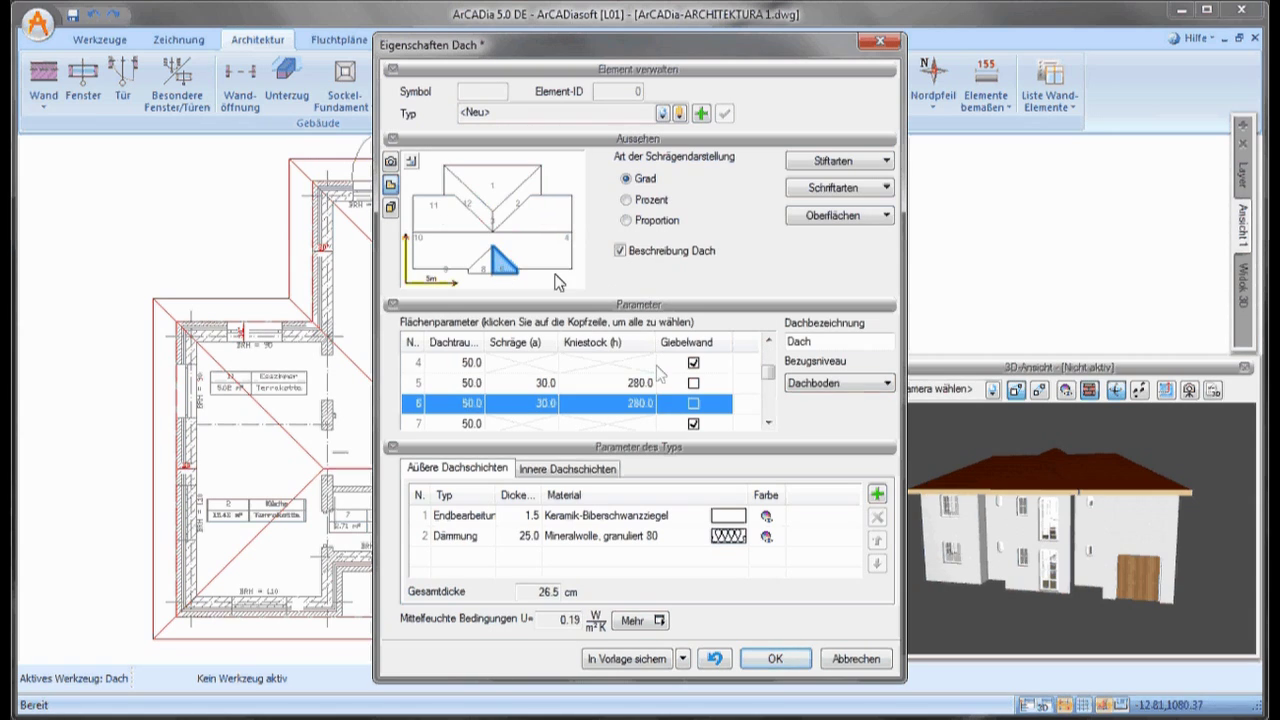
click(626, 410)
text(310)
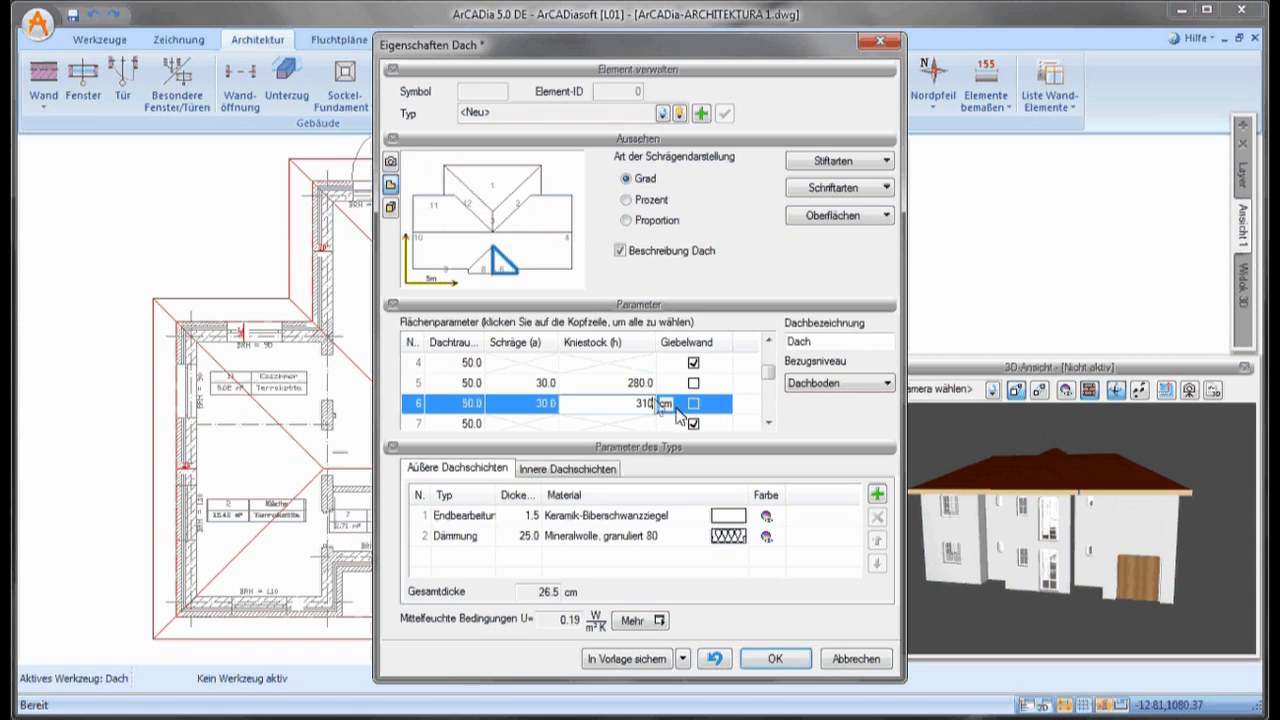
key(Return)
click(482, 260)
click(607, 410)
text(310)
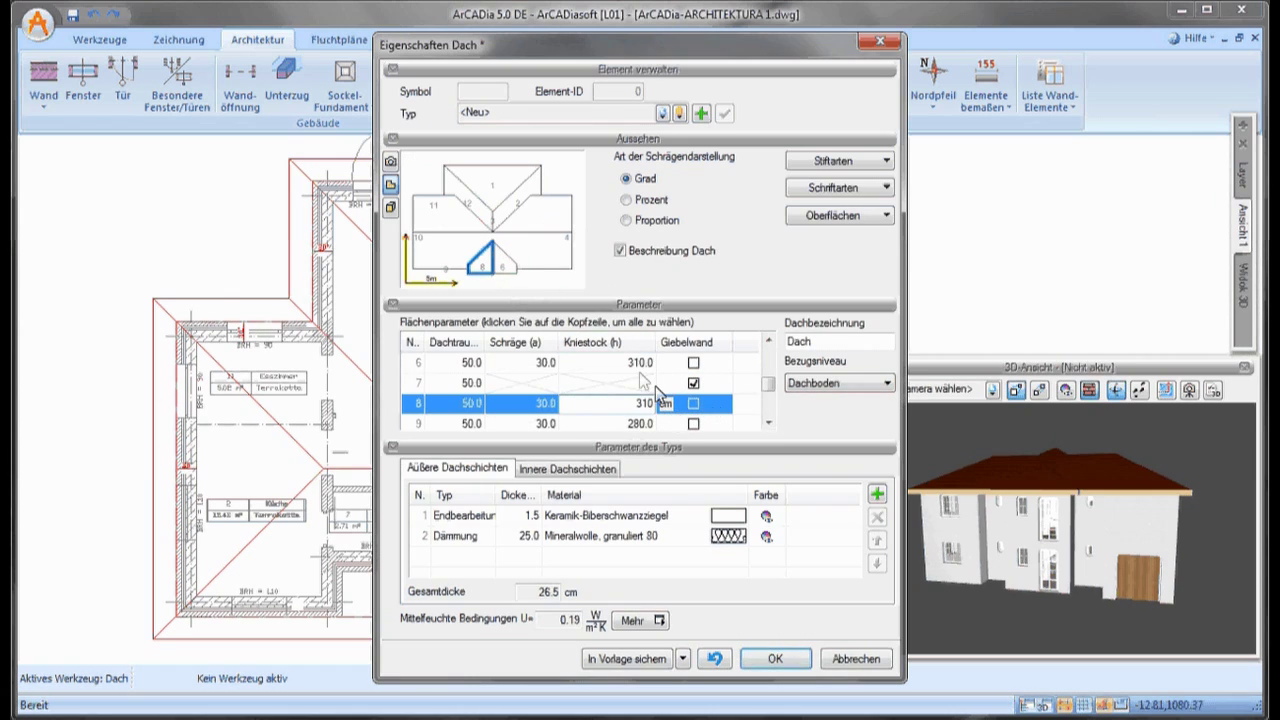
click(633, 366)
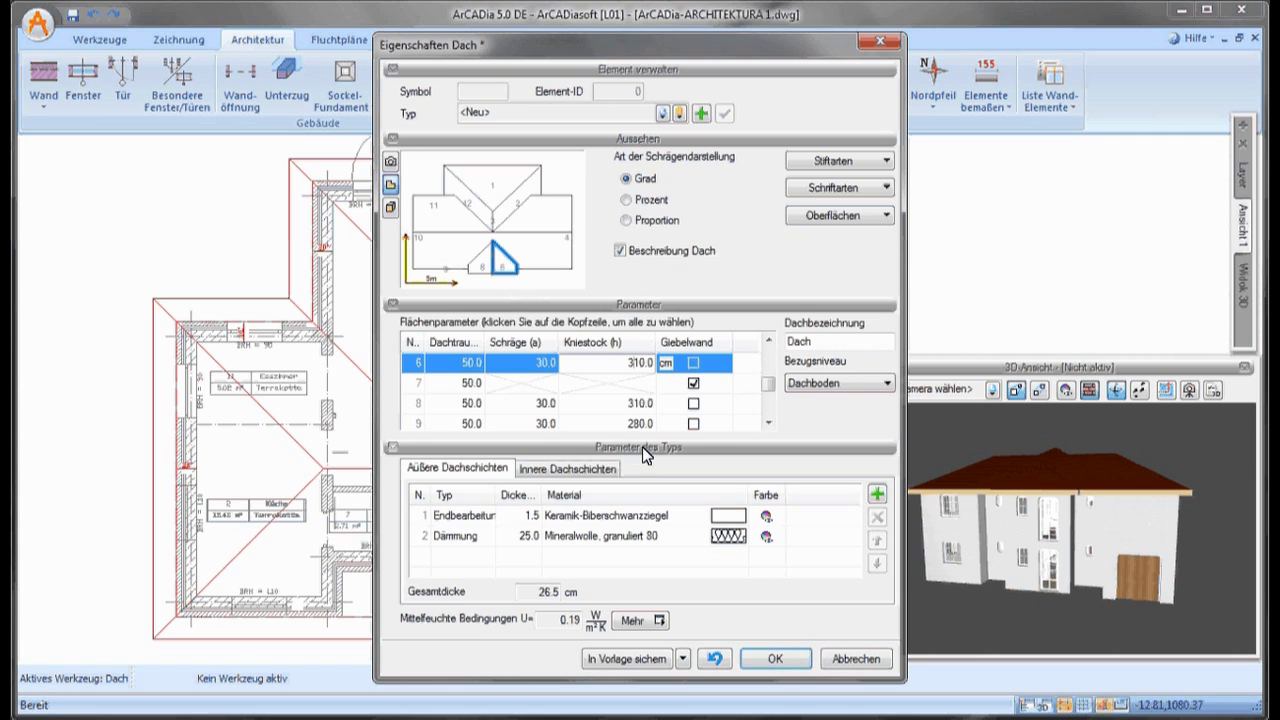
Inspect the roof in an enlarged rotated 3D preview and apply the settings.
click(390, 208)
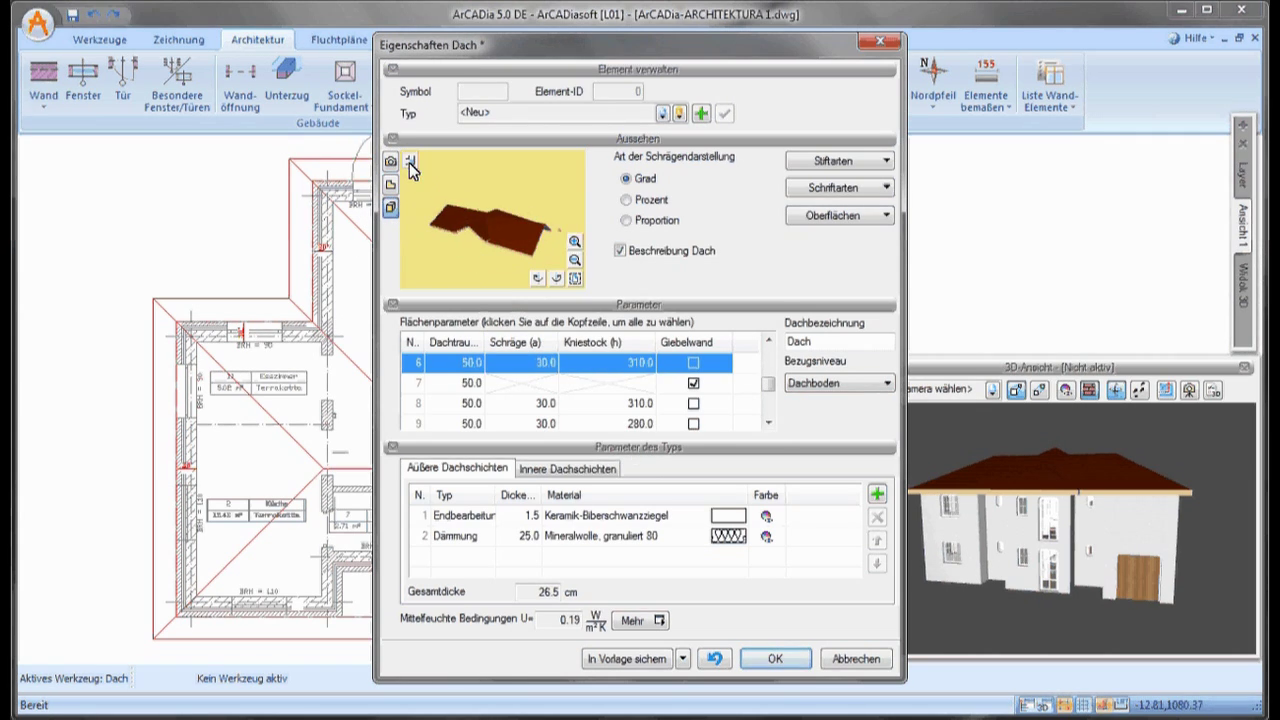
click(410, 162)
drag(631, 342, 643, 366)
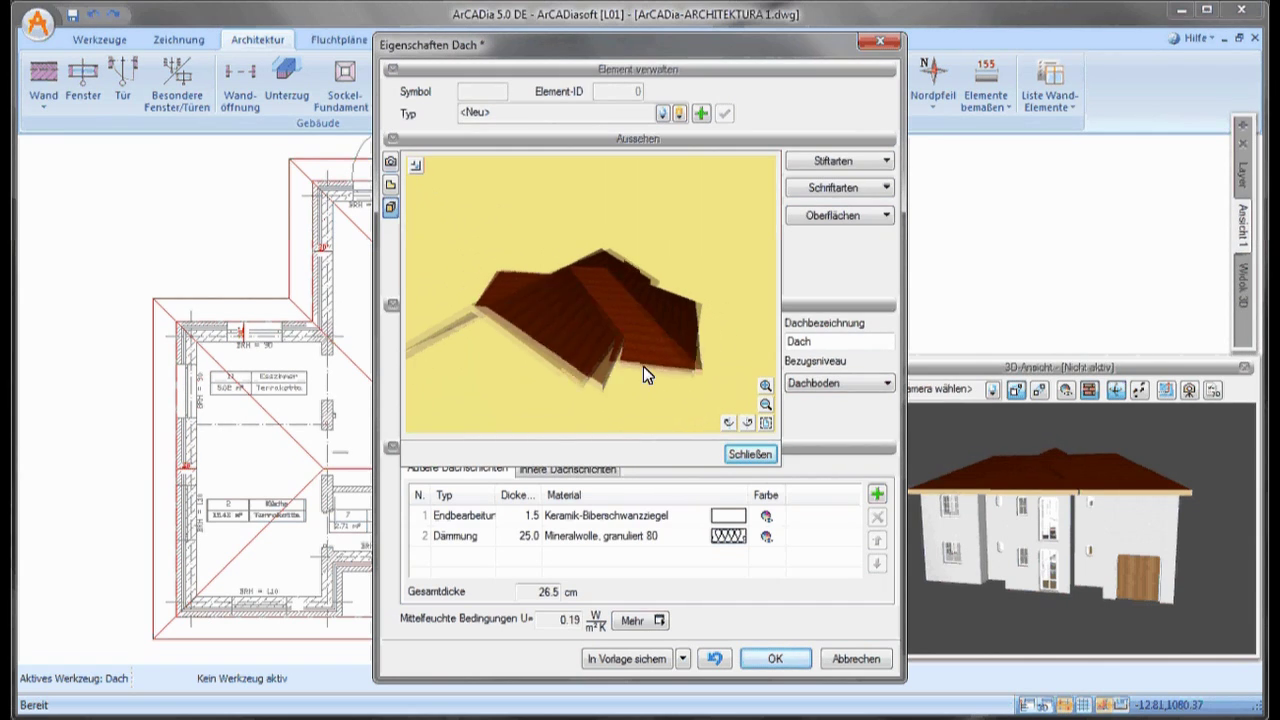
click(750, 455)
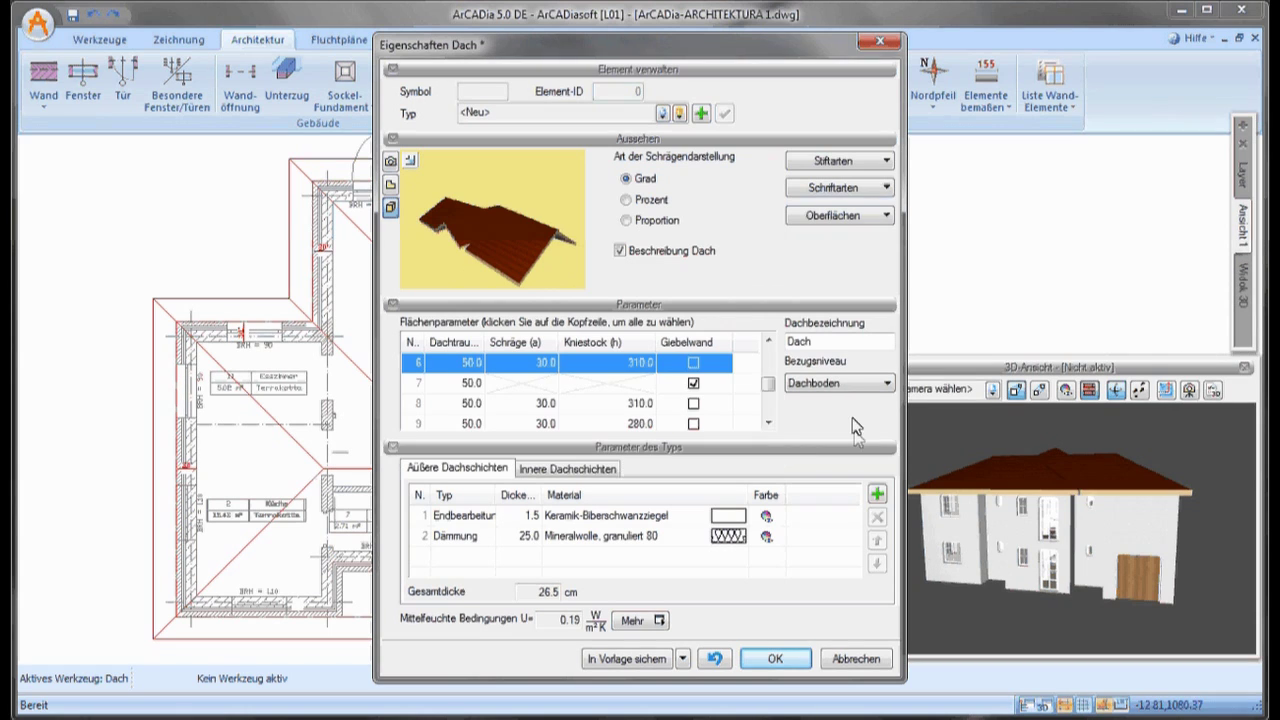
click(772, 664)
Confirm trimming elements below the roof and add a storey above 1. Dachboden.
click(695, 408)
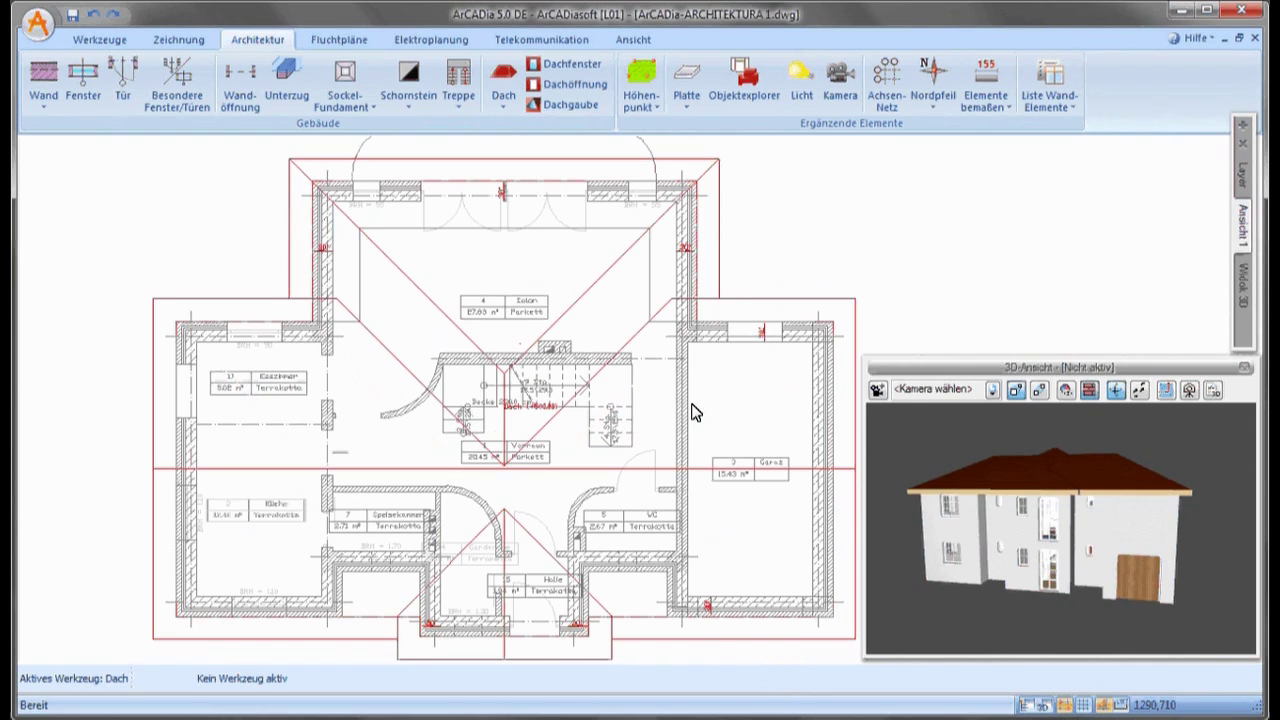
click(1245, 228)
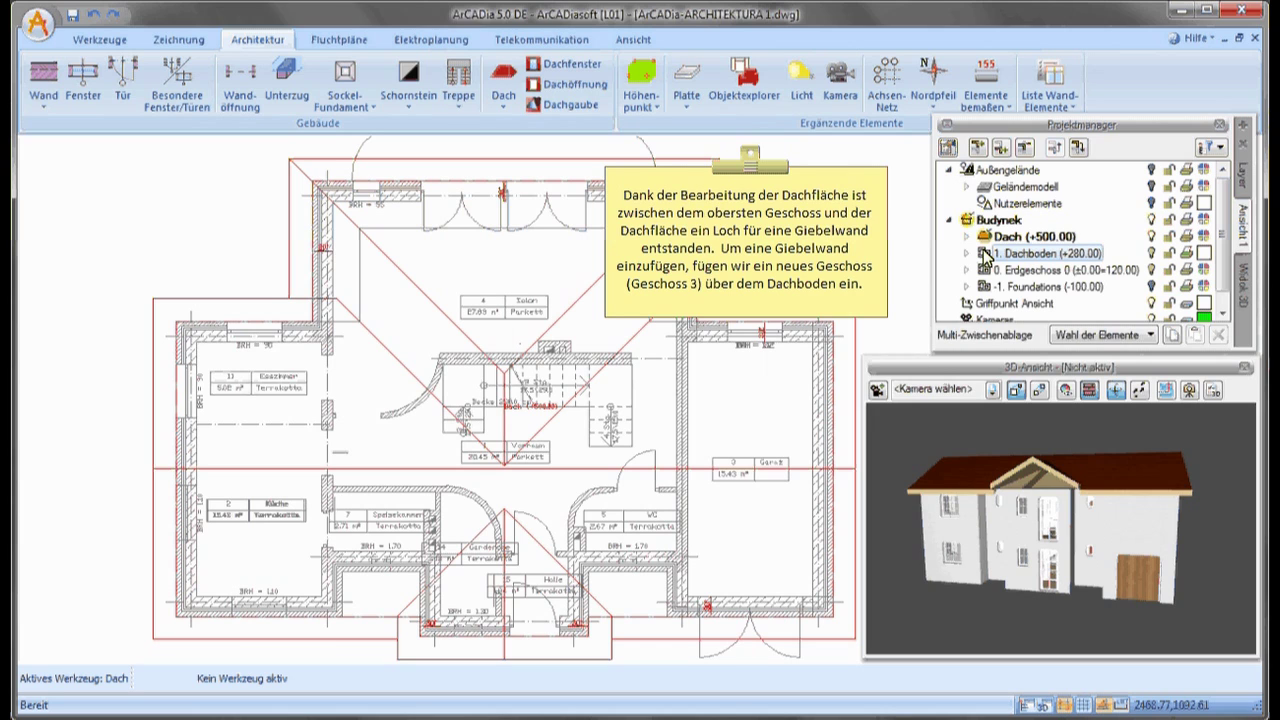
right_click(1013, 252)
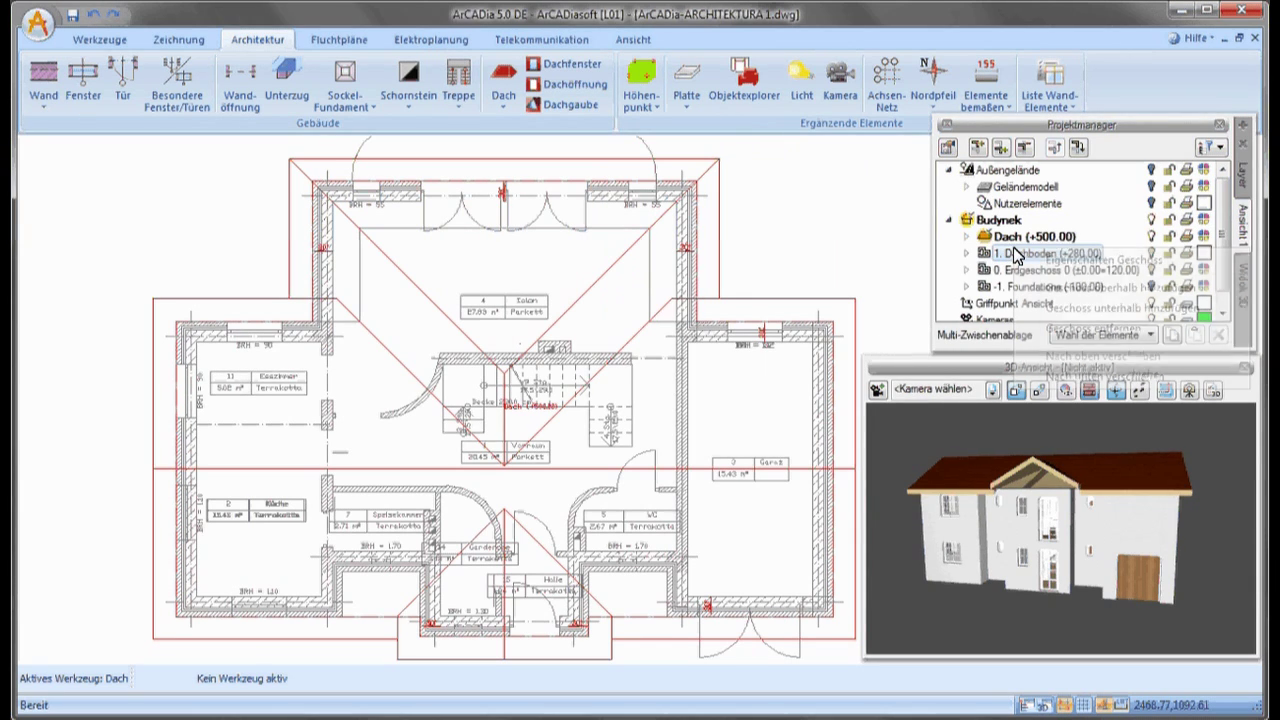
click(1095, 288)
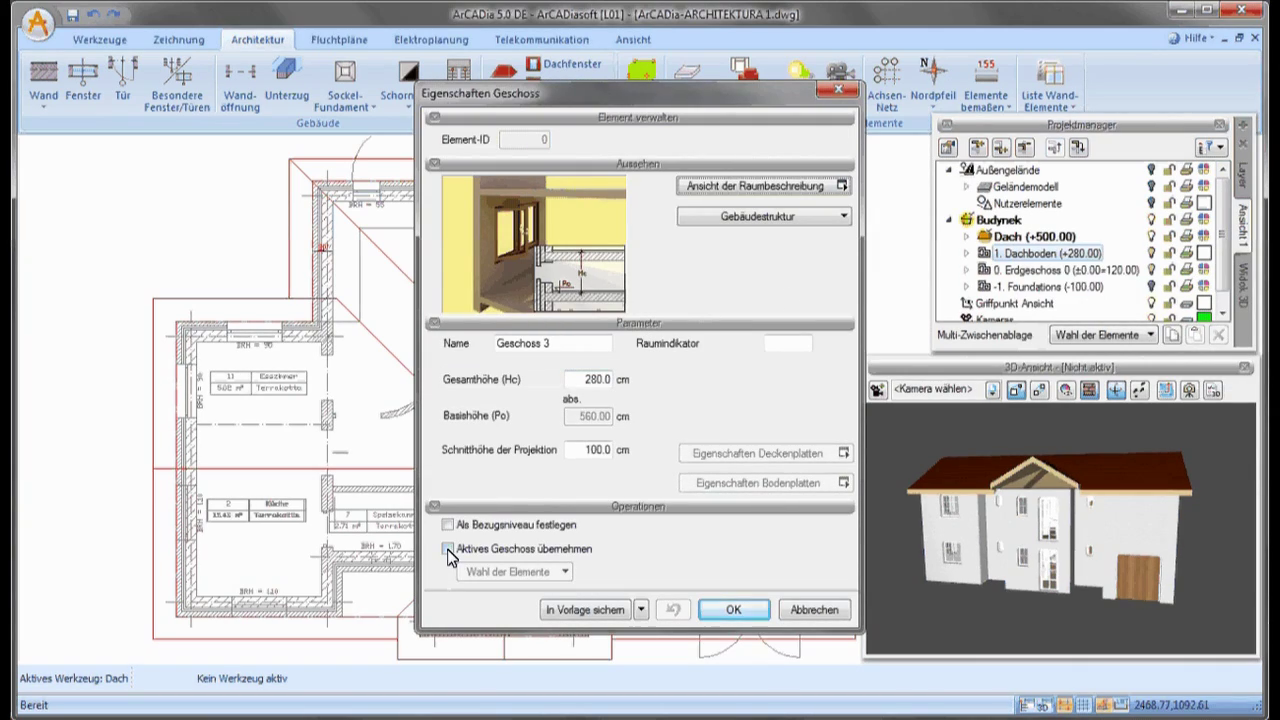
Create Geschoss 3 copying the active storey's walls, ceilings and chimneys, dismissing the removed-windows report.
drag(662, 97, 661, 28)
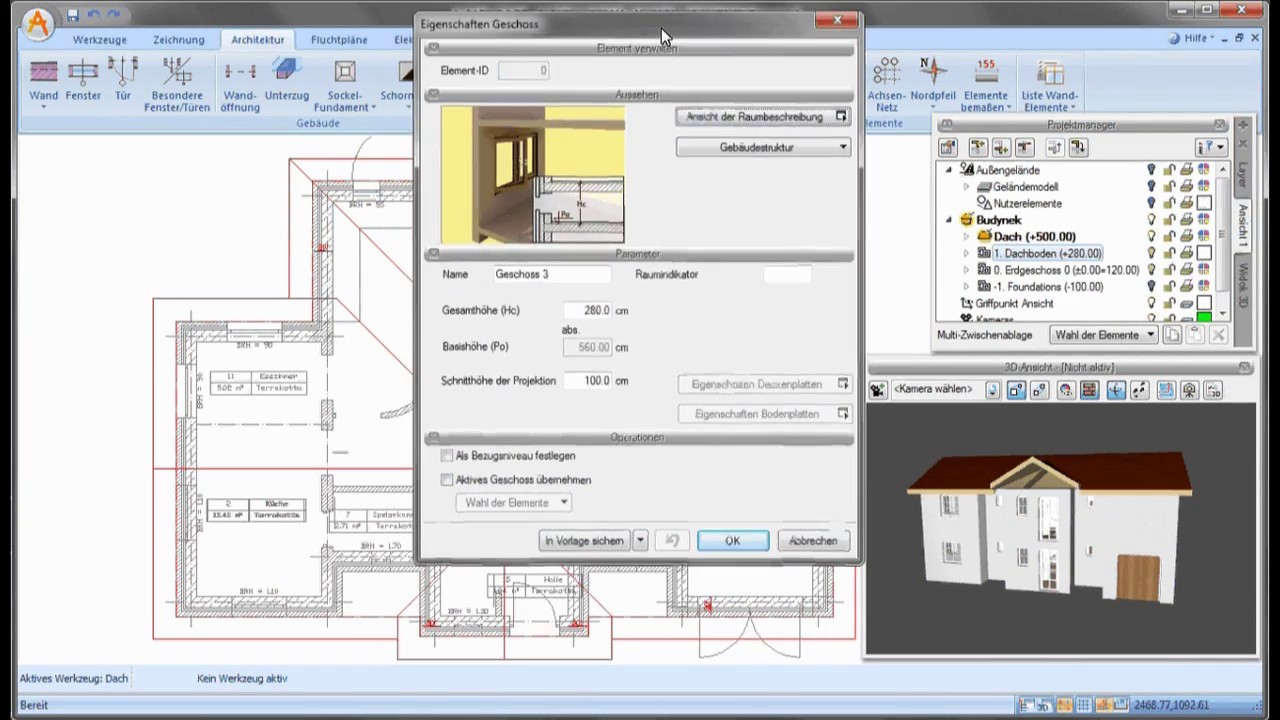
click(446, 481)
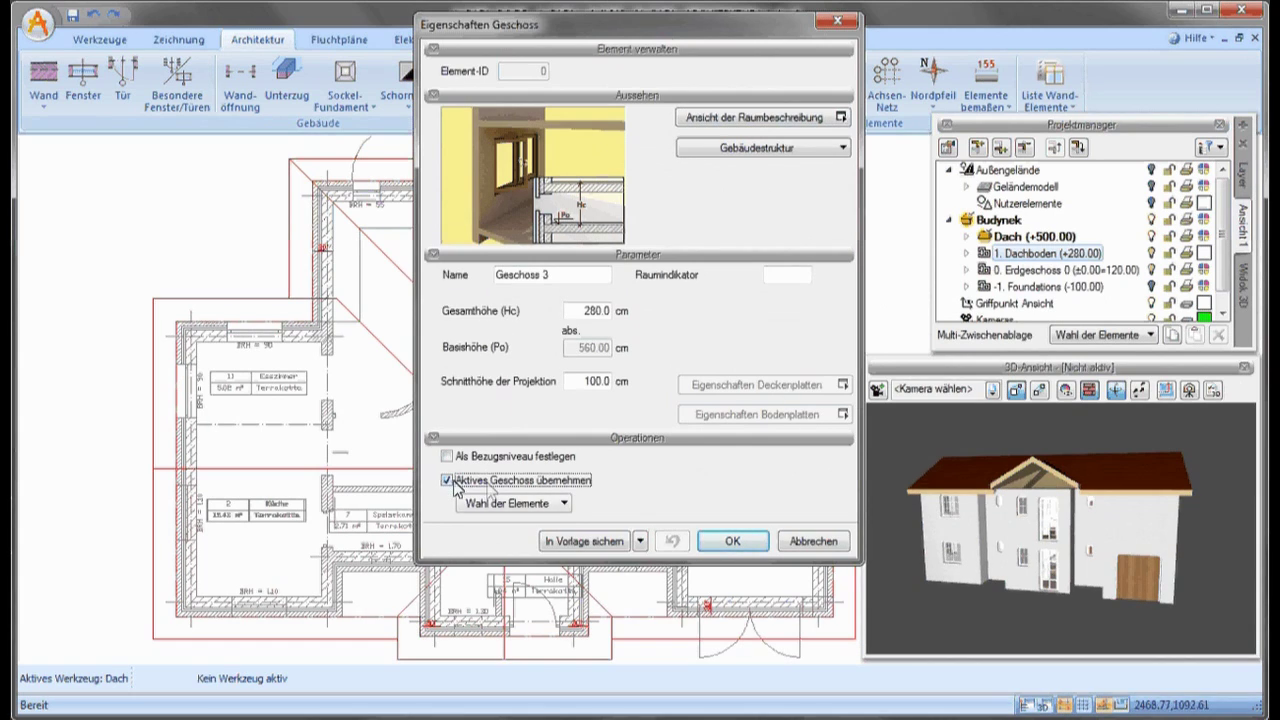
click(558, 505)
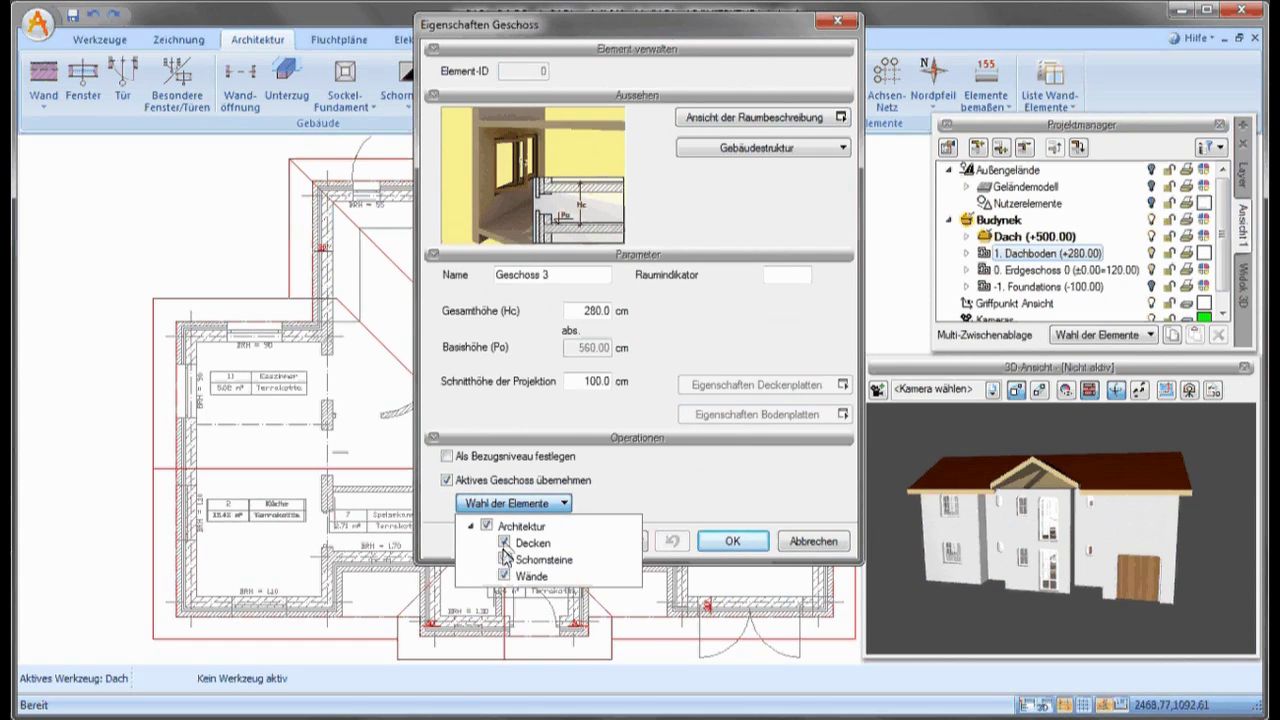
click(733, 541)
click(733, 541)
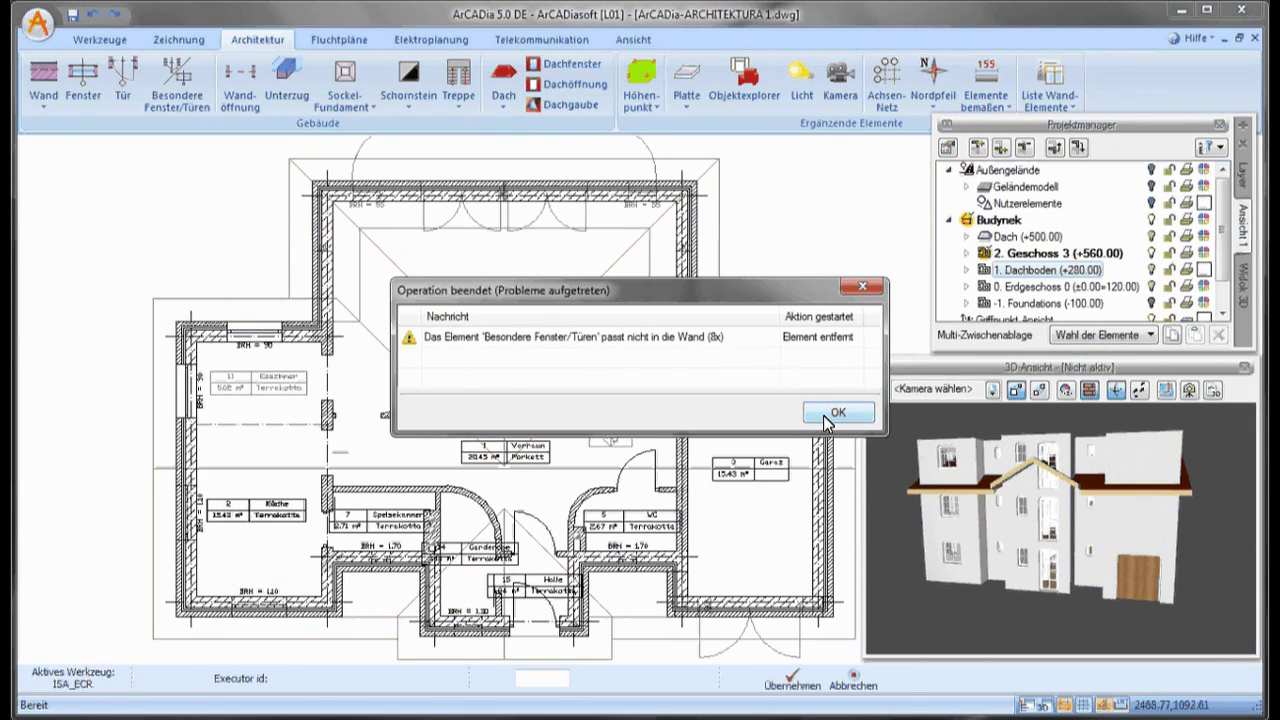
click(830, 413)
Delete Geschoss 3's copied windows and doors, then make the Dach level active.
click(965, 254)
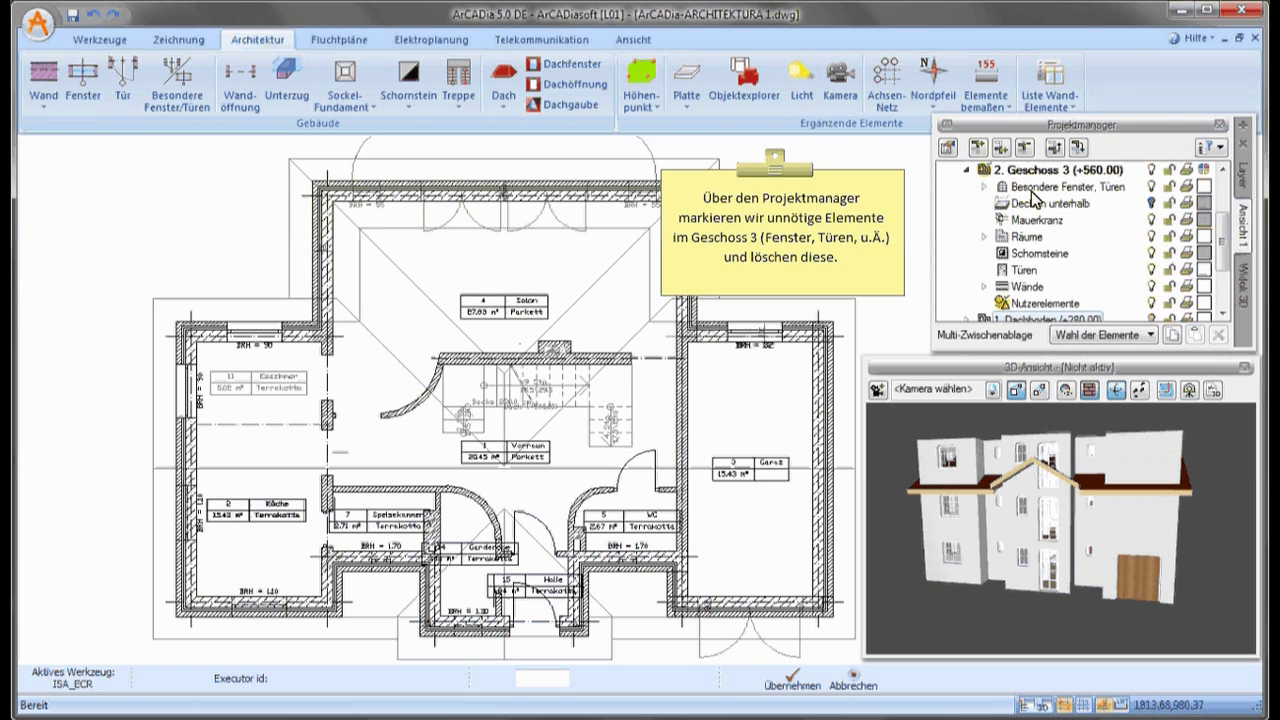
click(1033, 190)
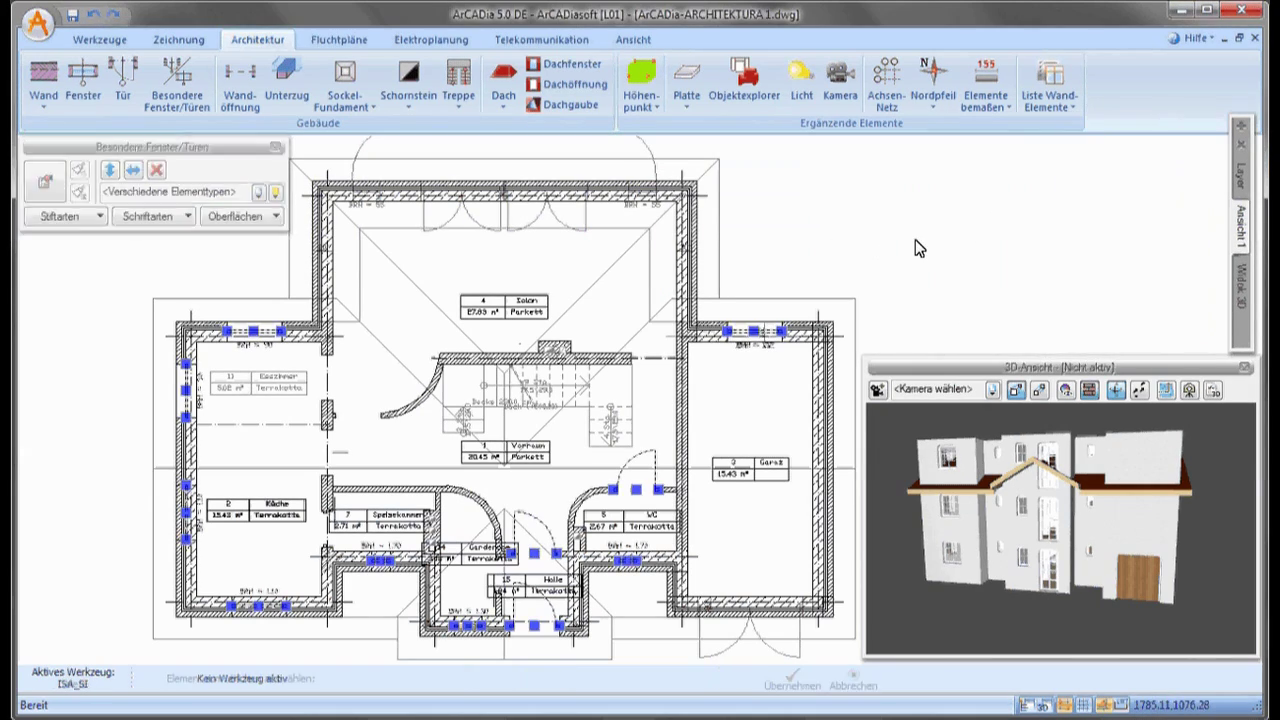
key(Delete)
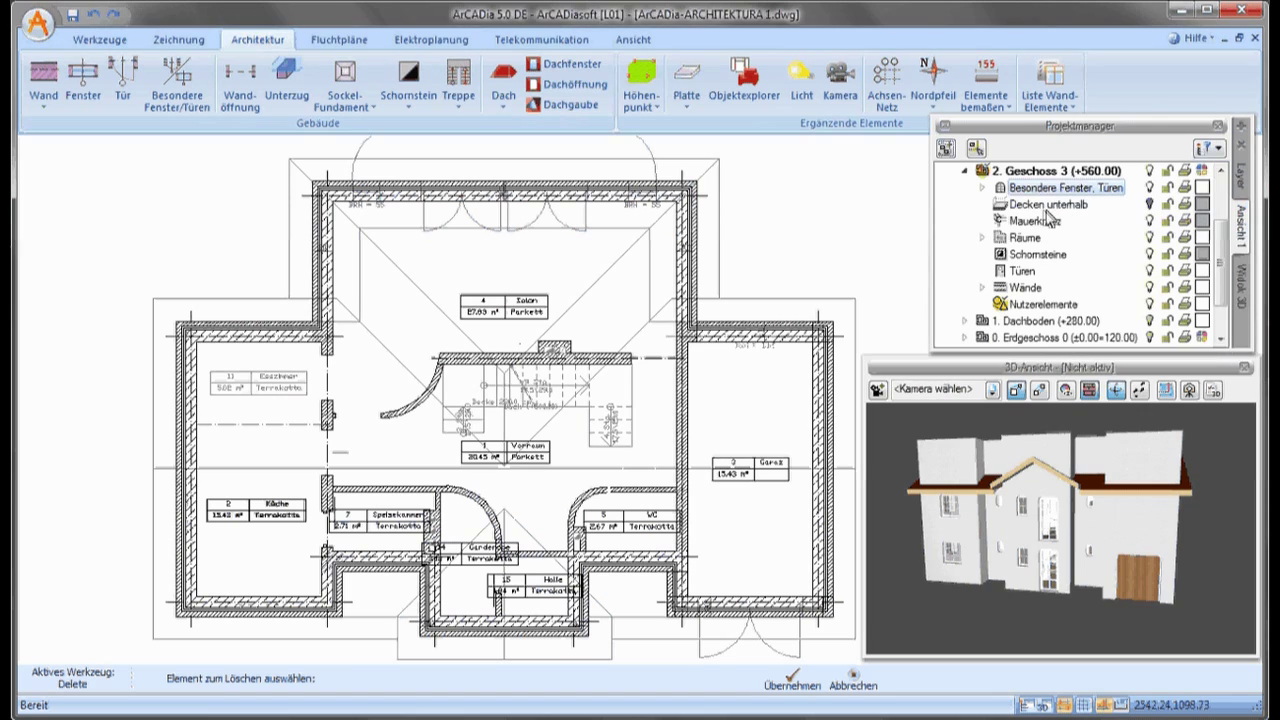
click(1016, 272)
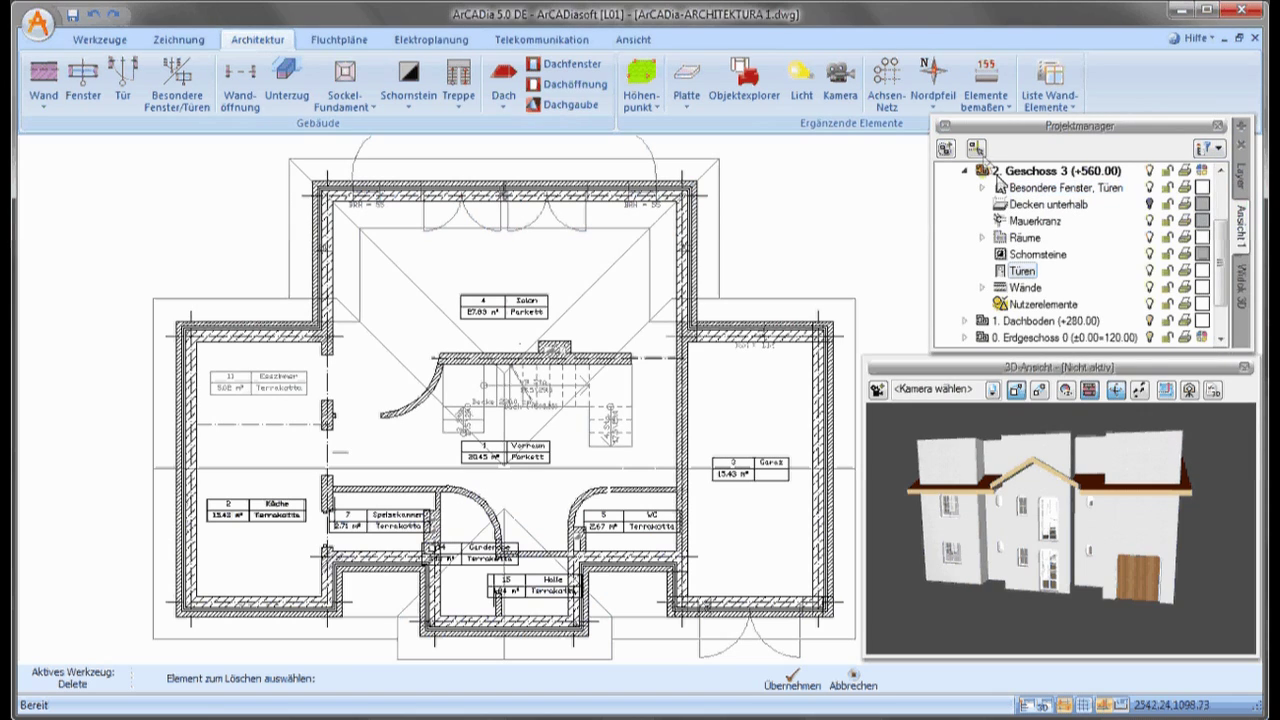
key(Delete)
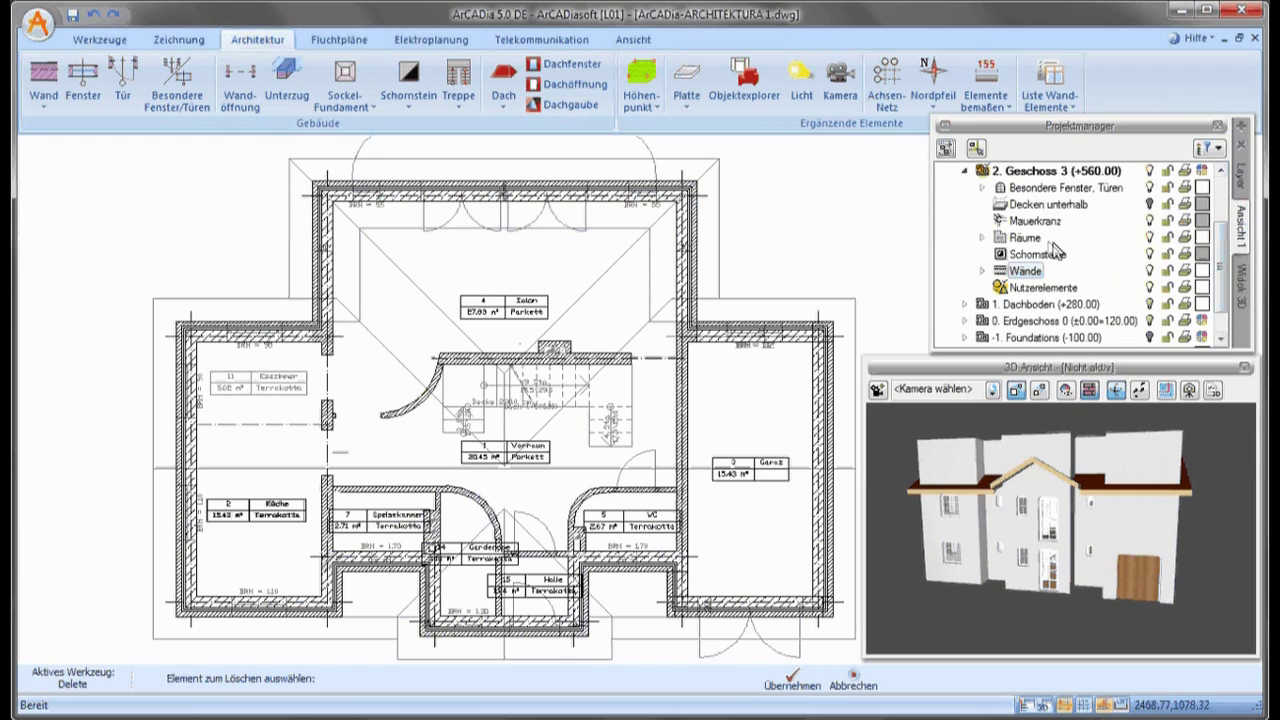
scroll(1036, 240, up, 1)
scroll(1010, 240, up, 1)
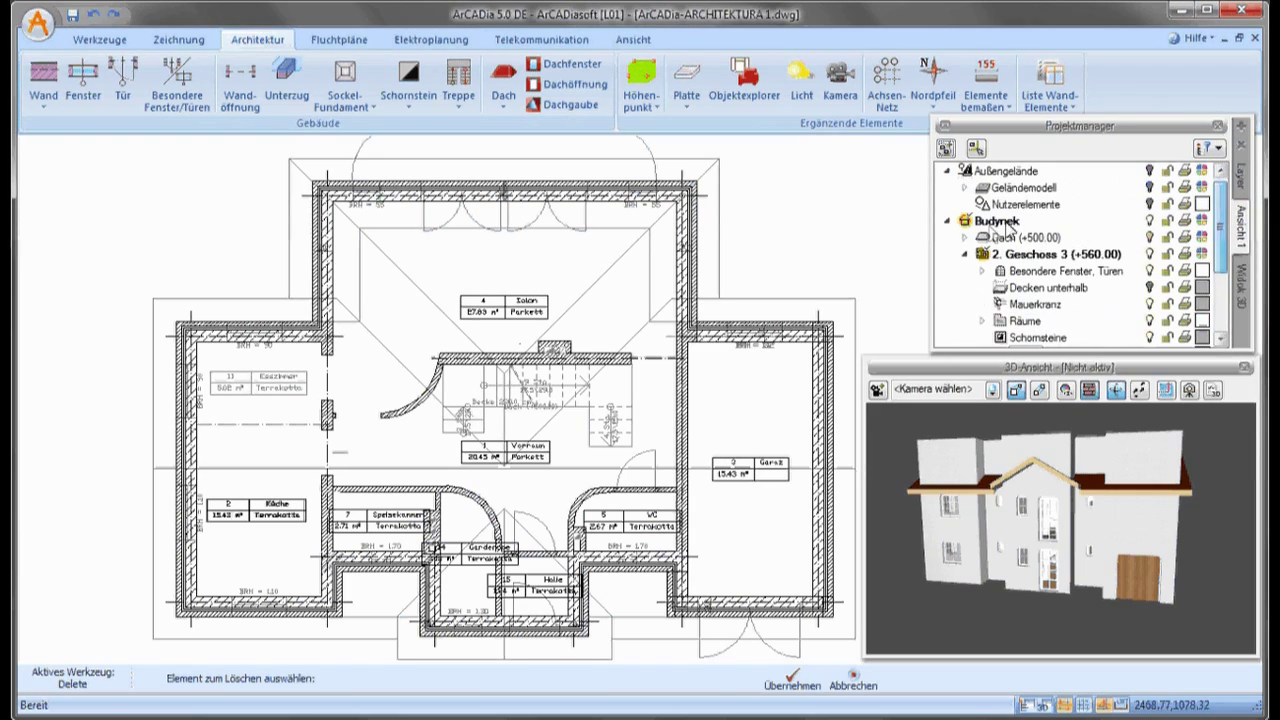
double_click(1020, 237)
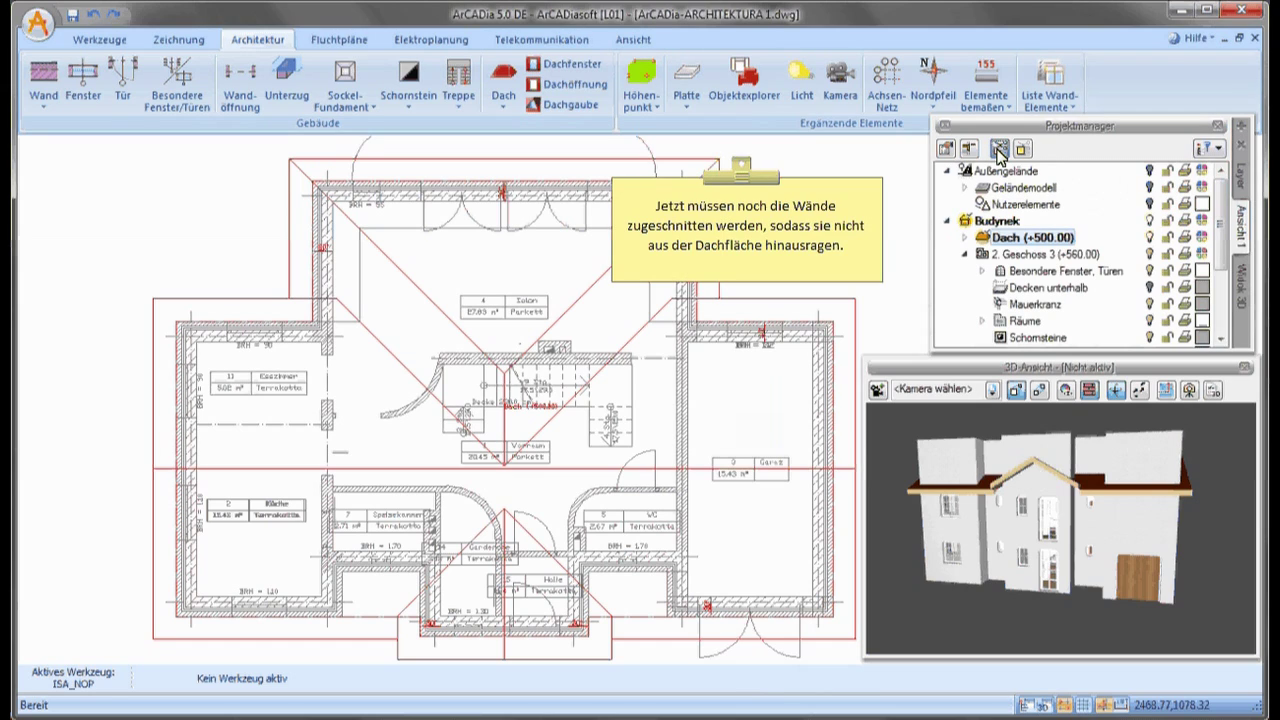
Clip the walls to the roof outline with Zuschnitt der Elemente and view the model from above.
click(998, 148)
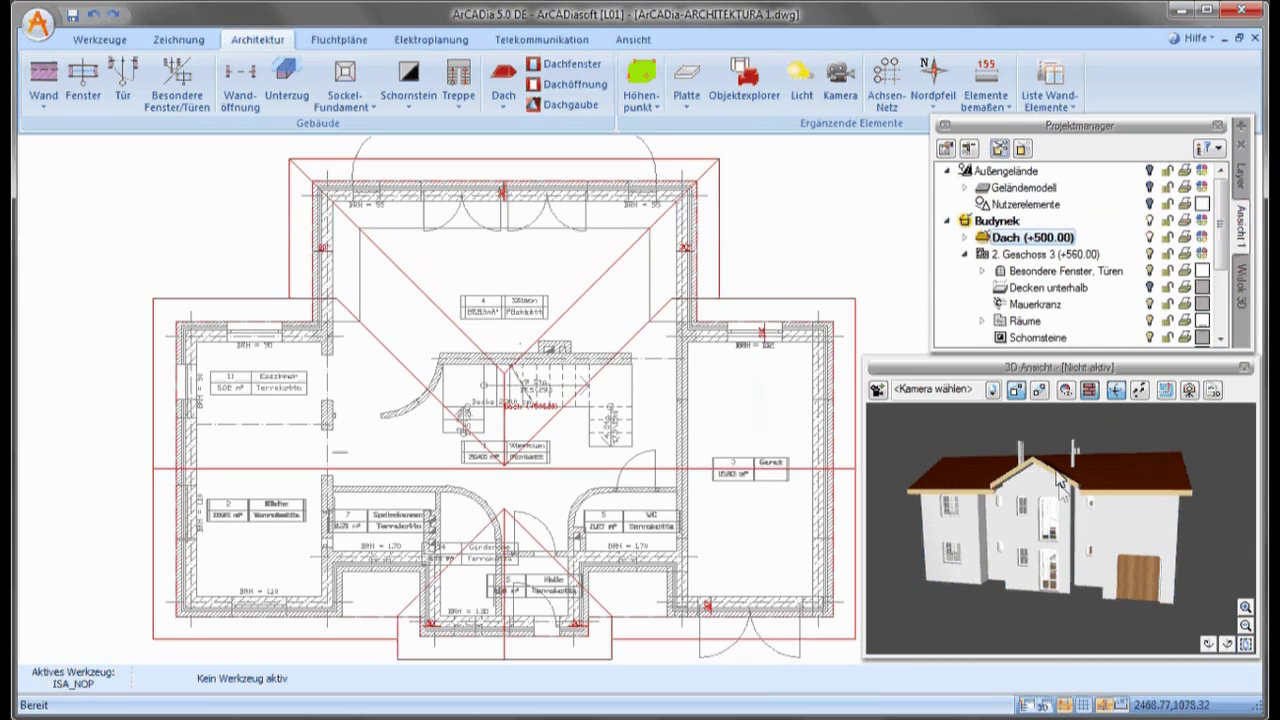
drag(1064, 498, 1063, 515)
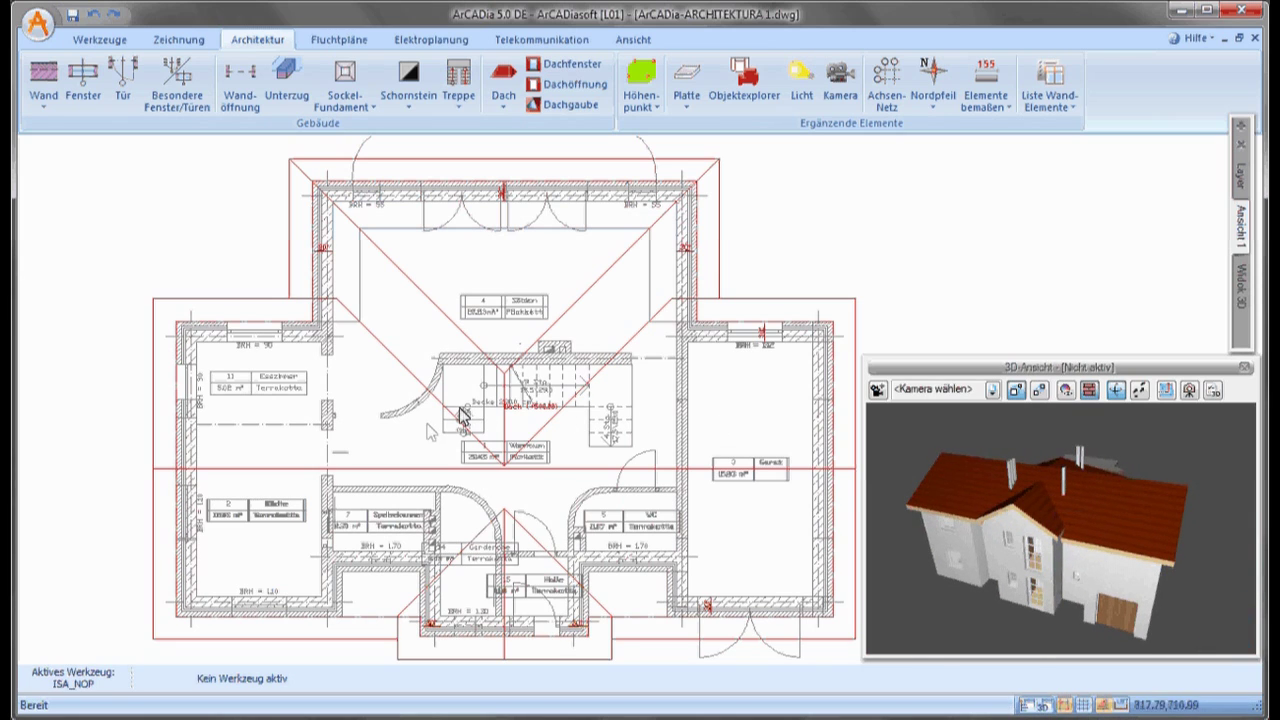
scroll(434, 564, up, 2)
scroll(434, 564, up, 2)
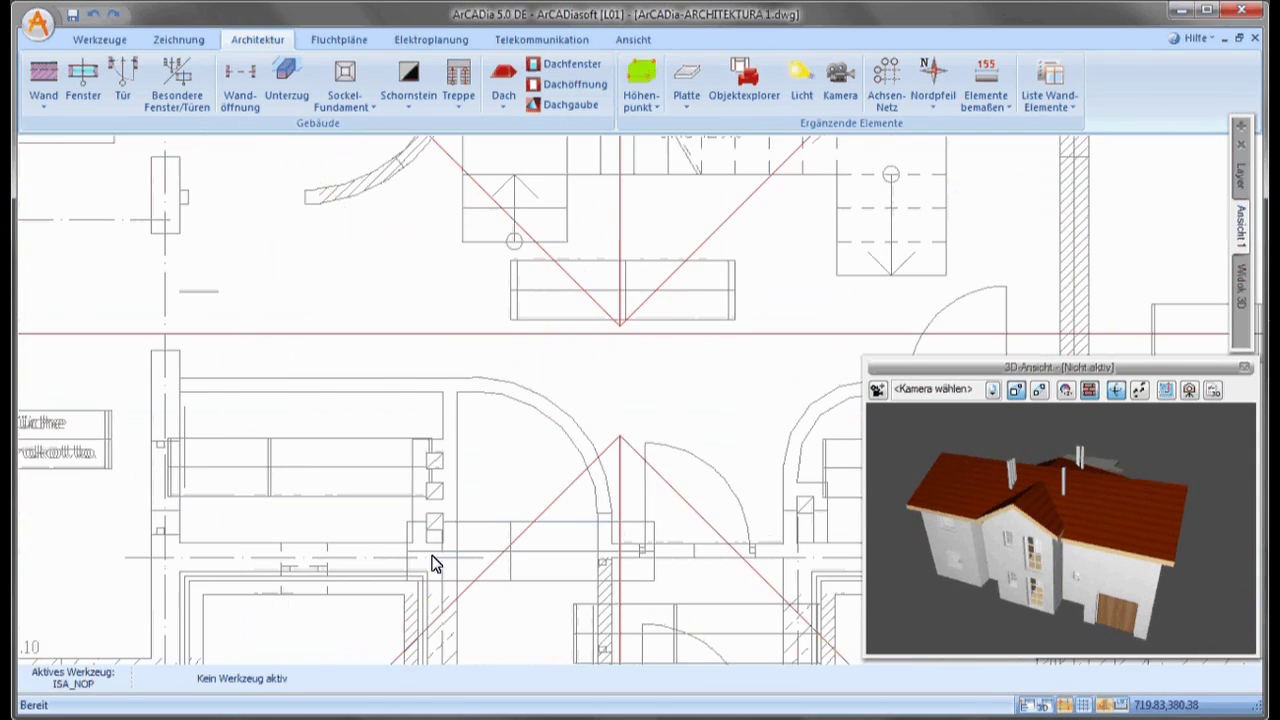
scroll(434, 564, up, 2)
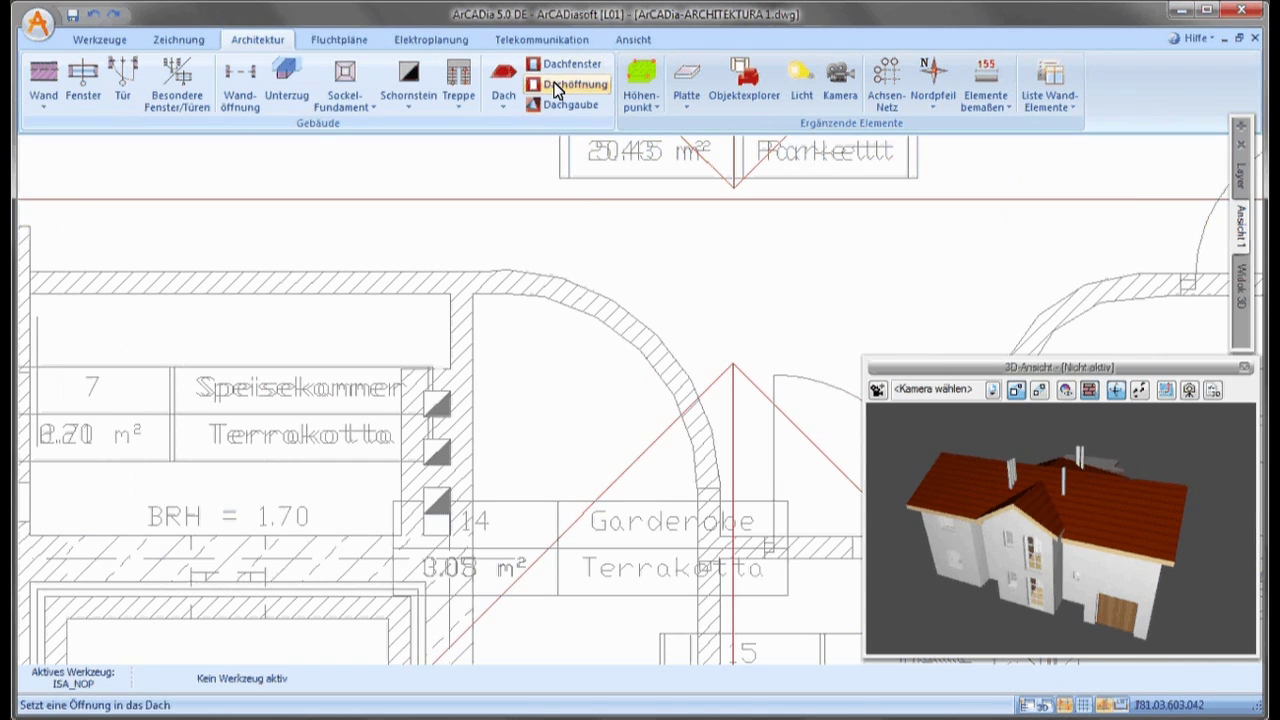
Place a triangular Dachöffnung by three corner points around the Speisekammer–Garderobe wall.
click(560, 84)
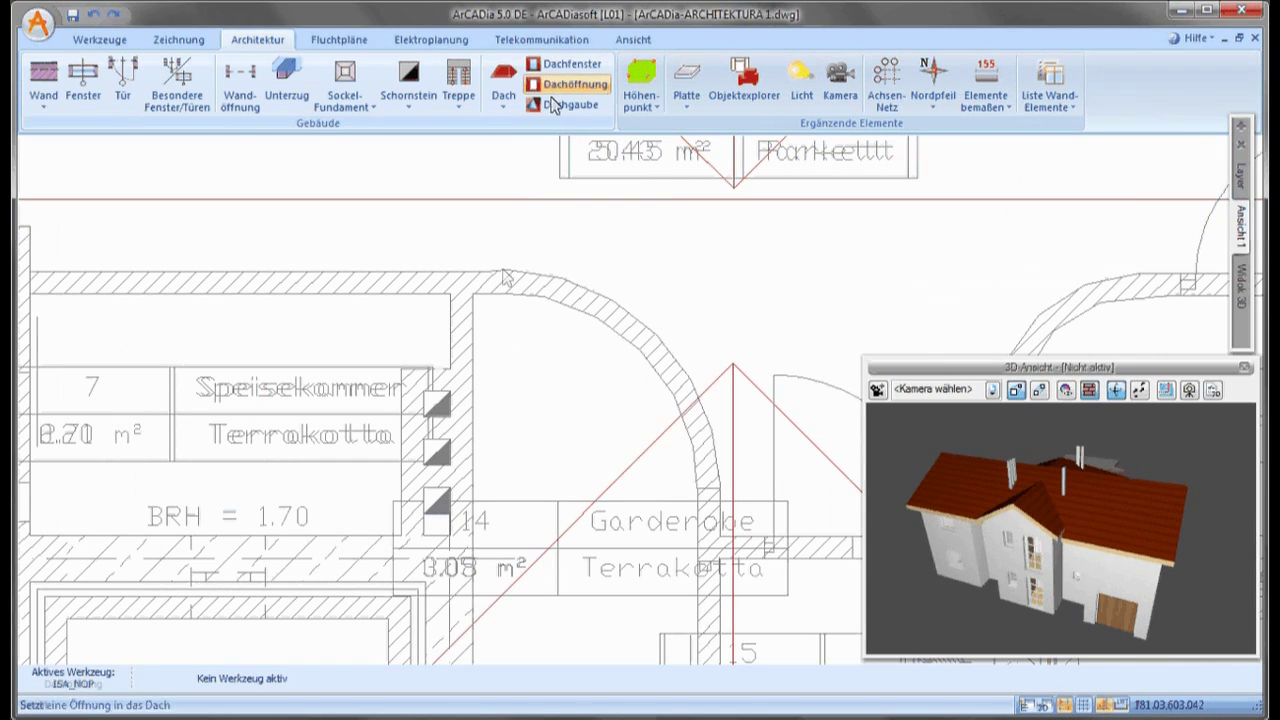
click(403, 367)
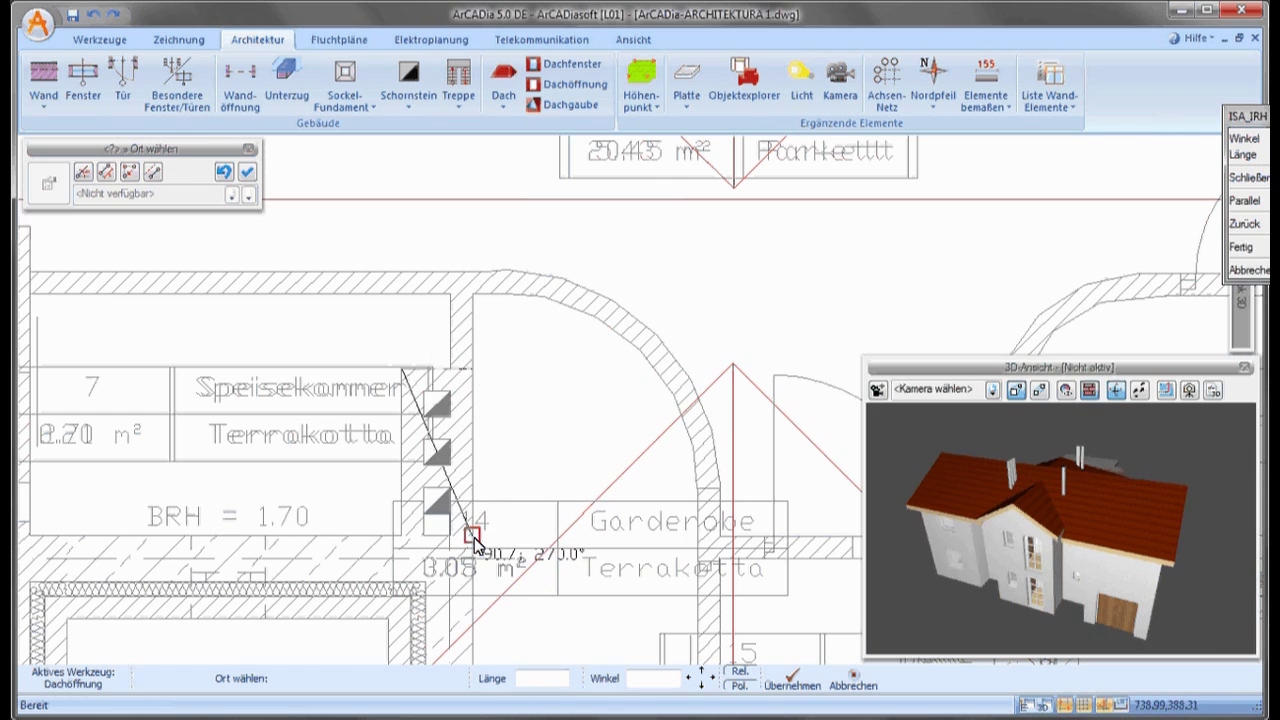
click(401, 532)
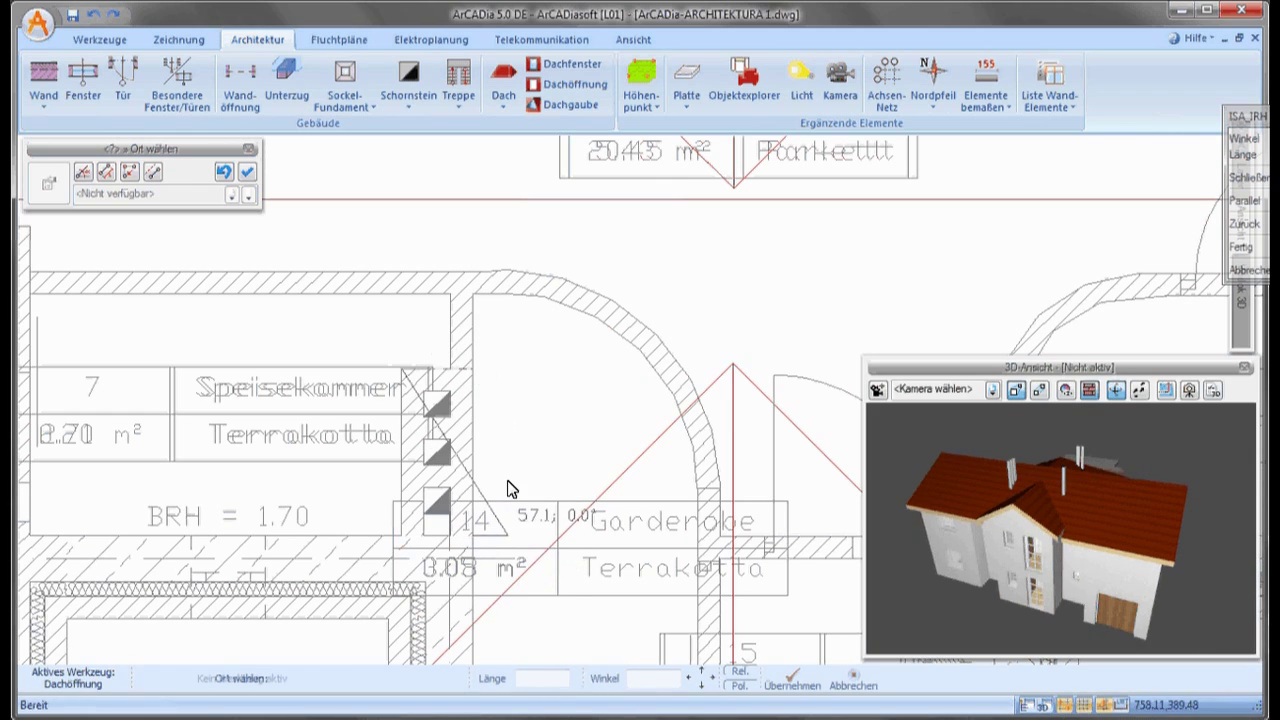
click(508, 488)
Zoom out to show the whole building in the plan and hide the grid.
scroll(447, 502, down, 2)
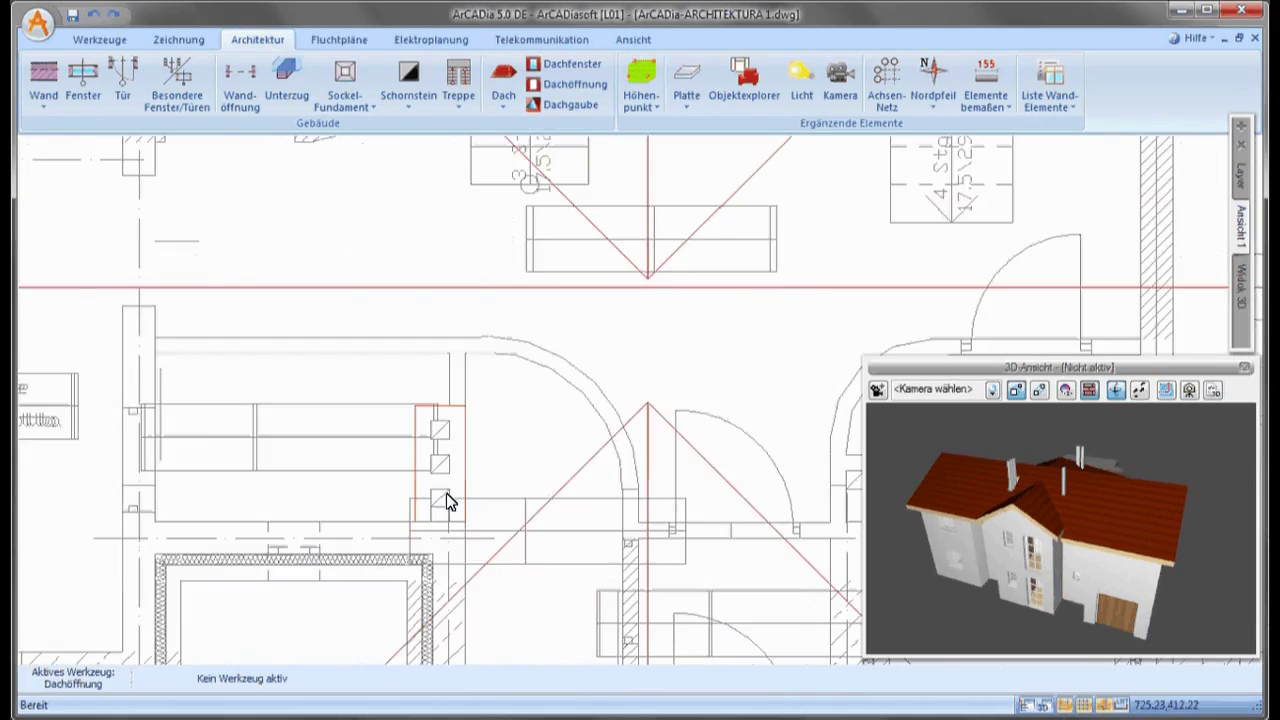
scroll(443, 500, down, 2)
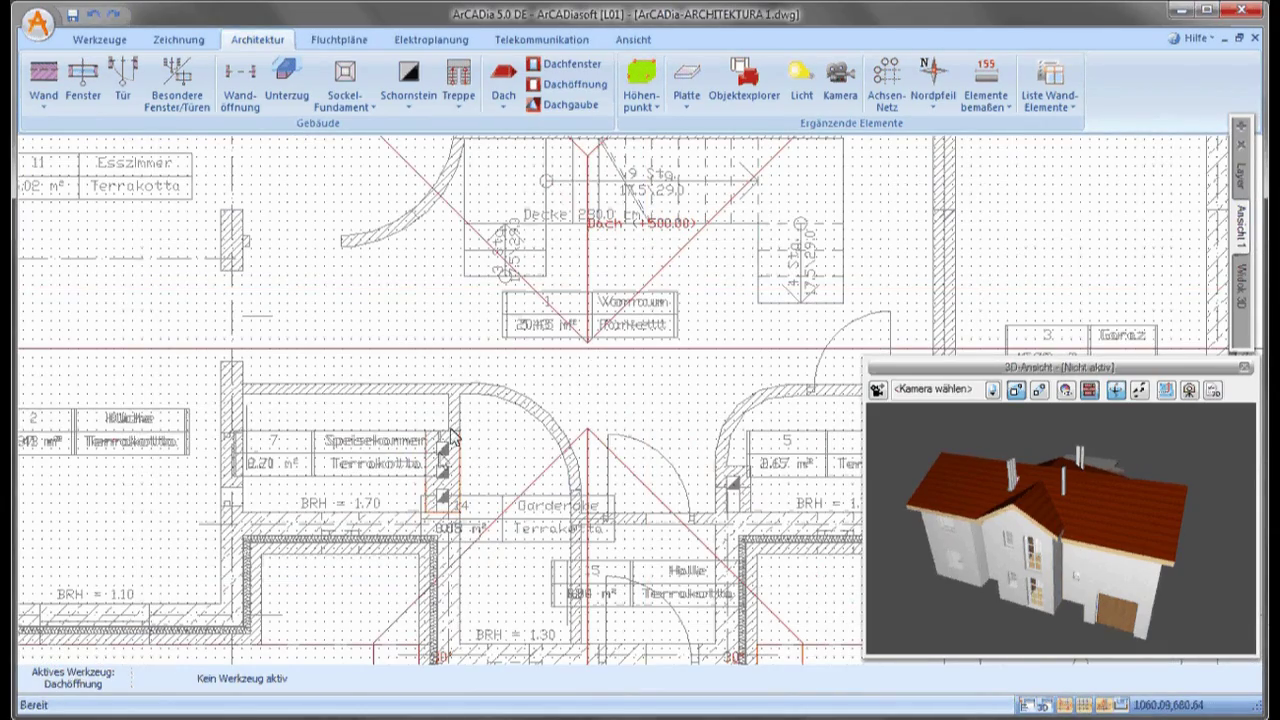
click(1120, 705)
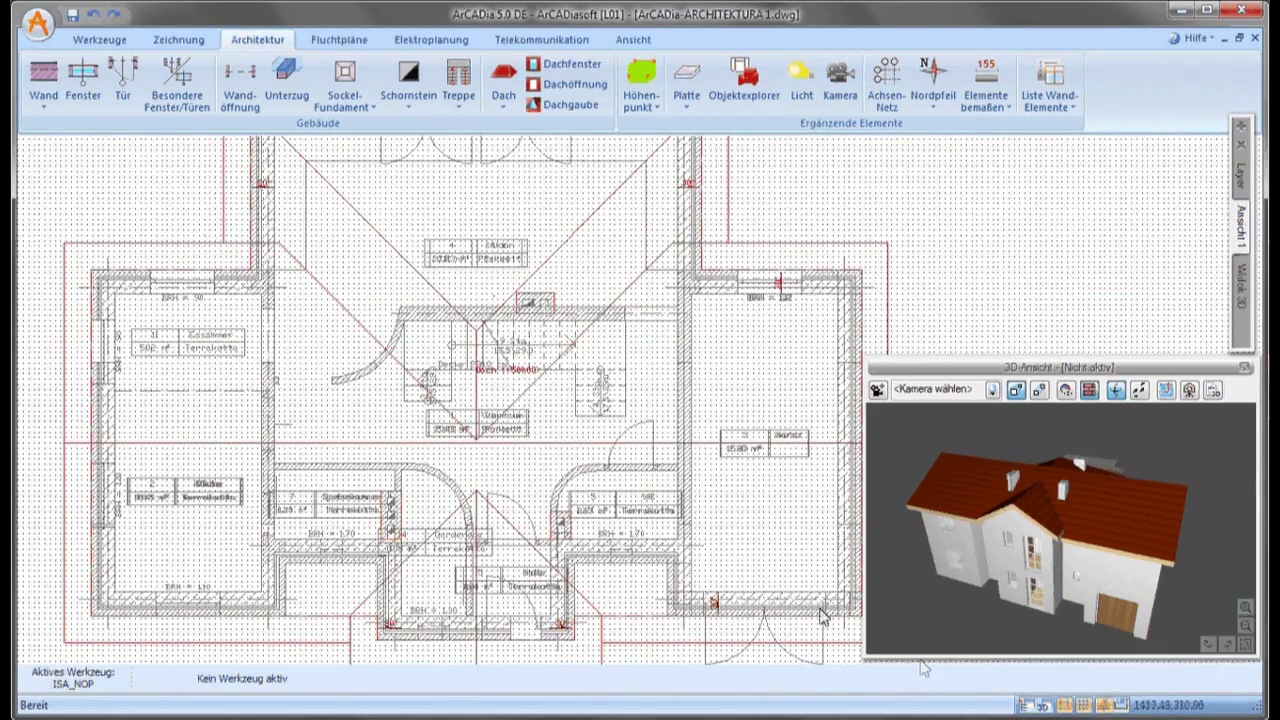
click(1090, 706)
scroll(294, 363, down, 2)
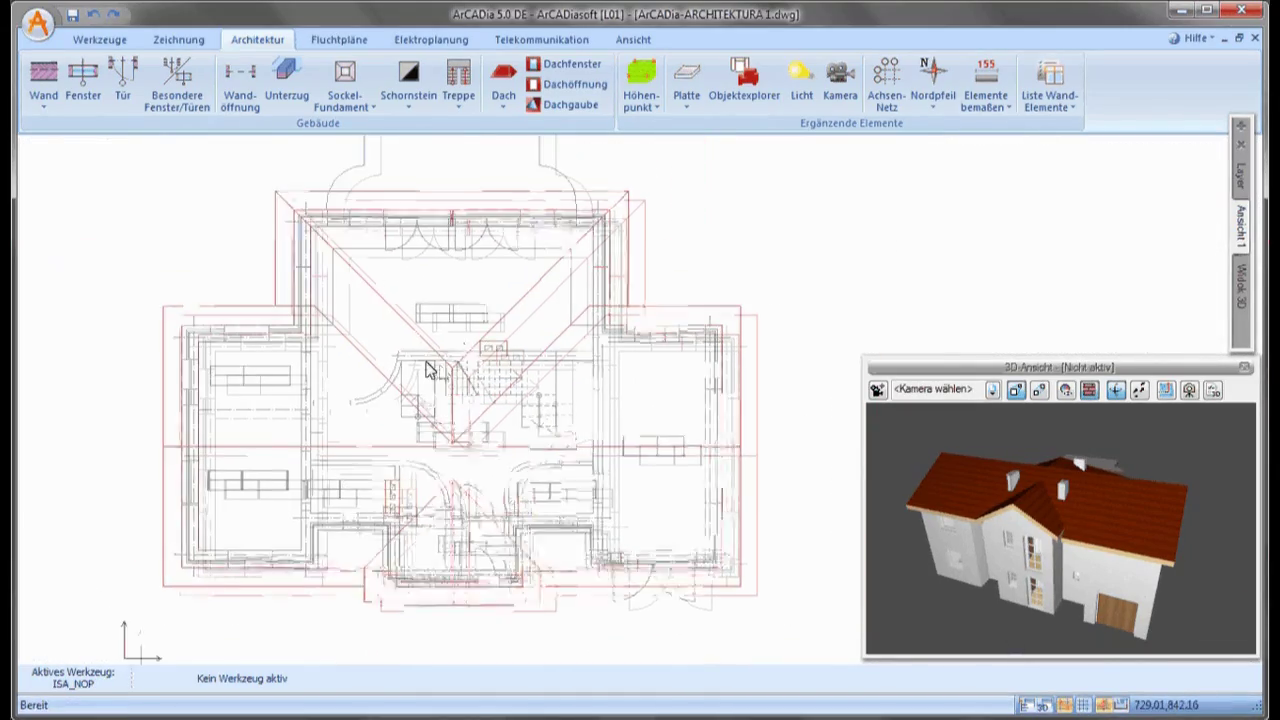